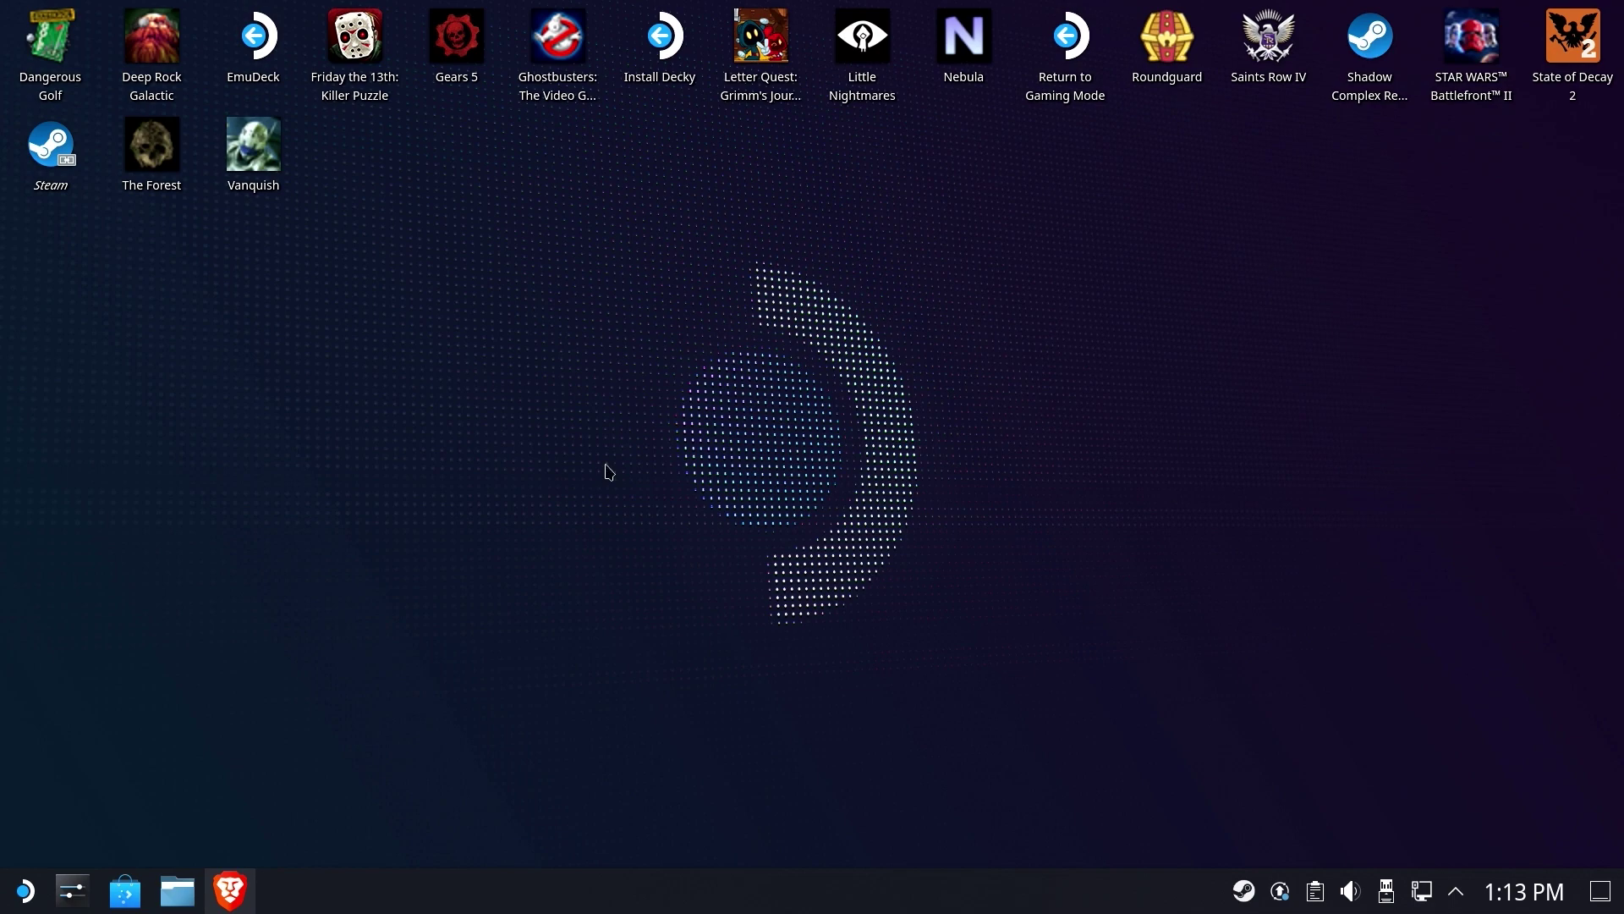
In the Brave browser, download BigPEmu_v104.zip from the BigPEmu website's Download page and save it to the Downloads folder
click(244, 895)
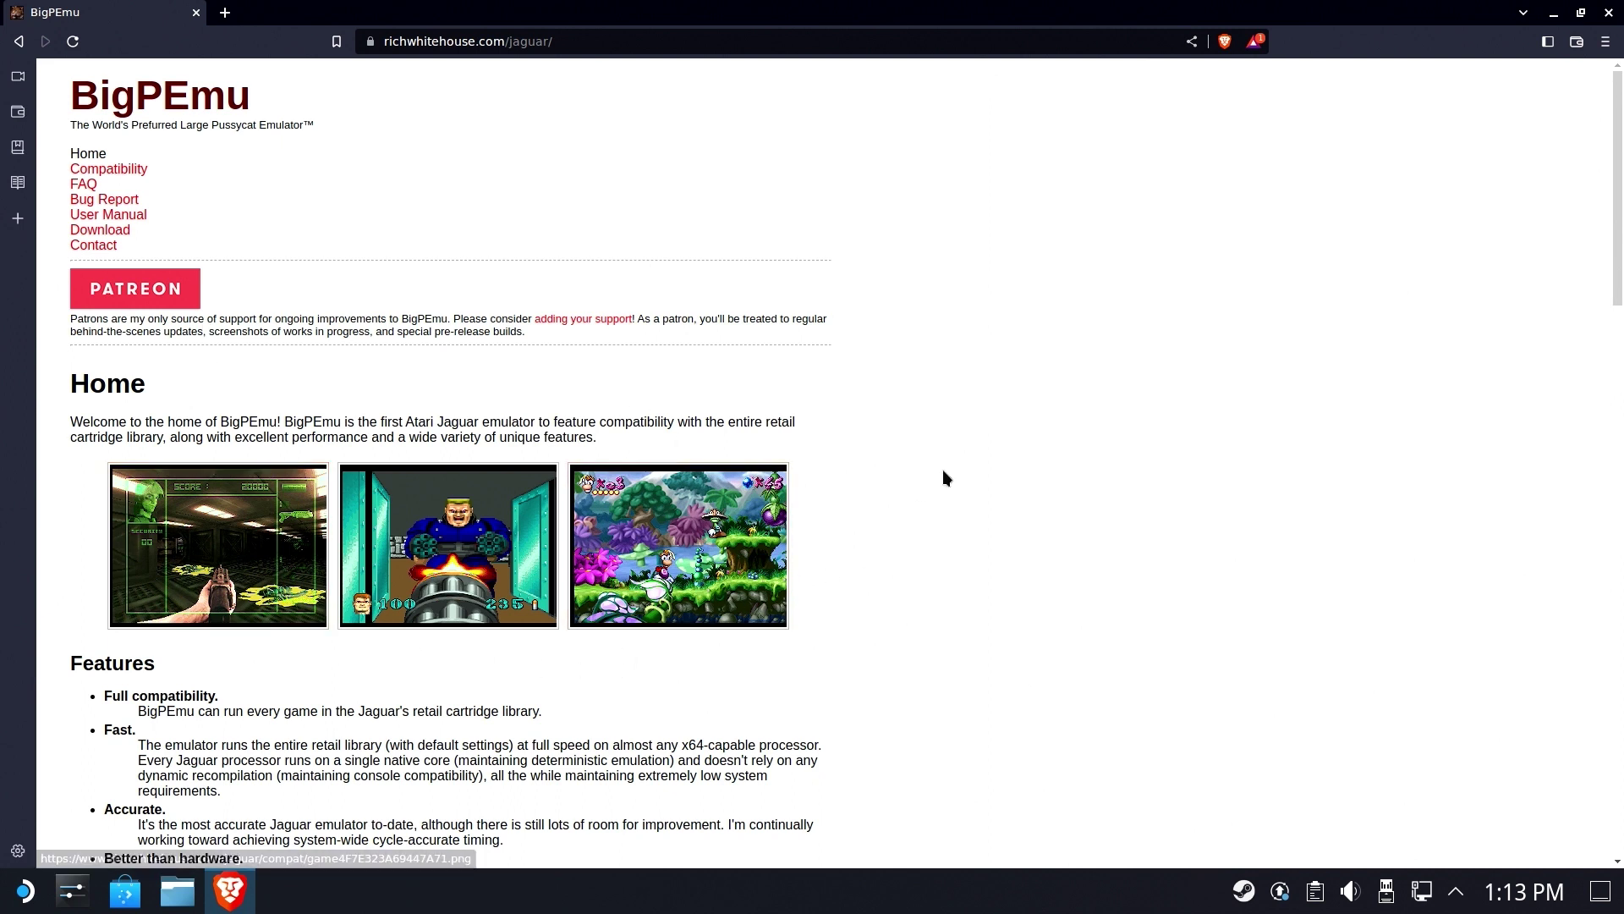
click(100, 231)
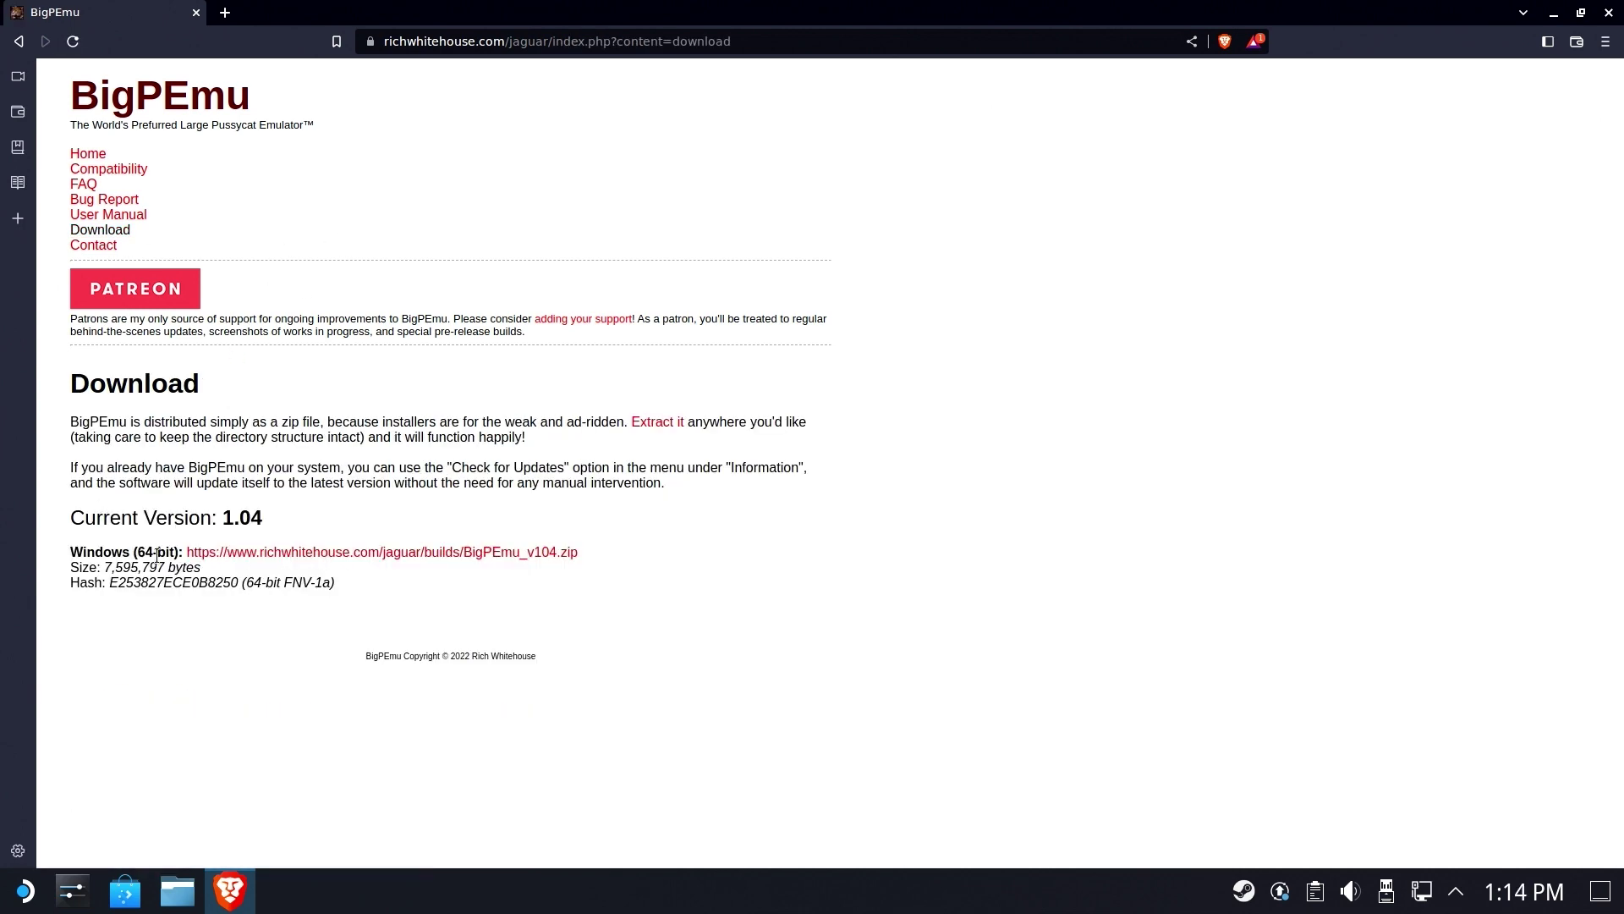
click(398, 551)
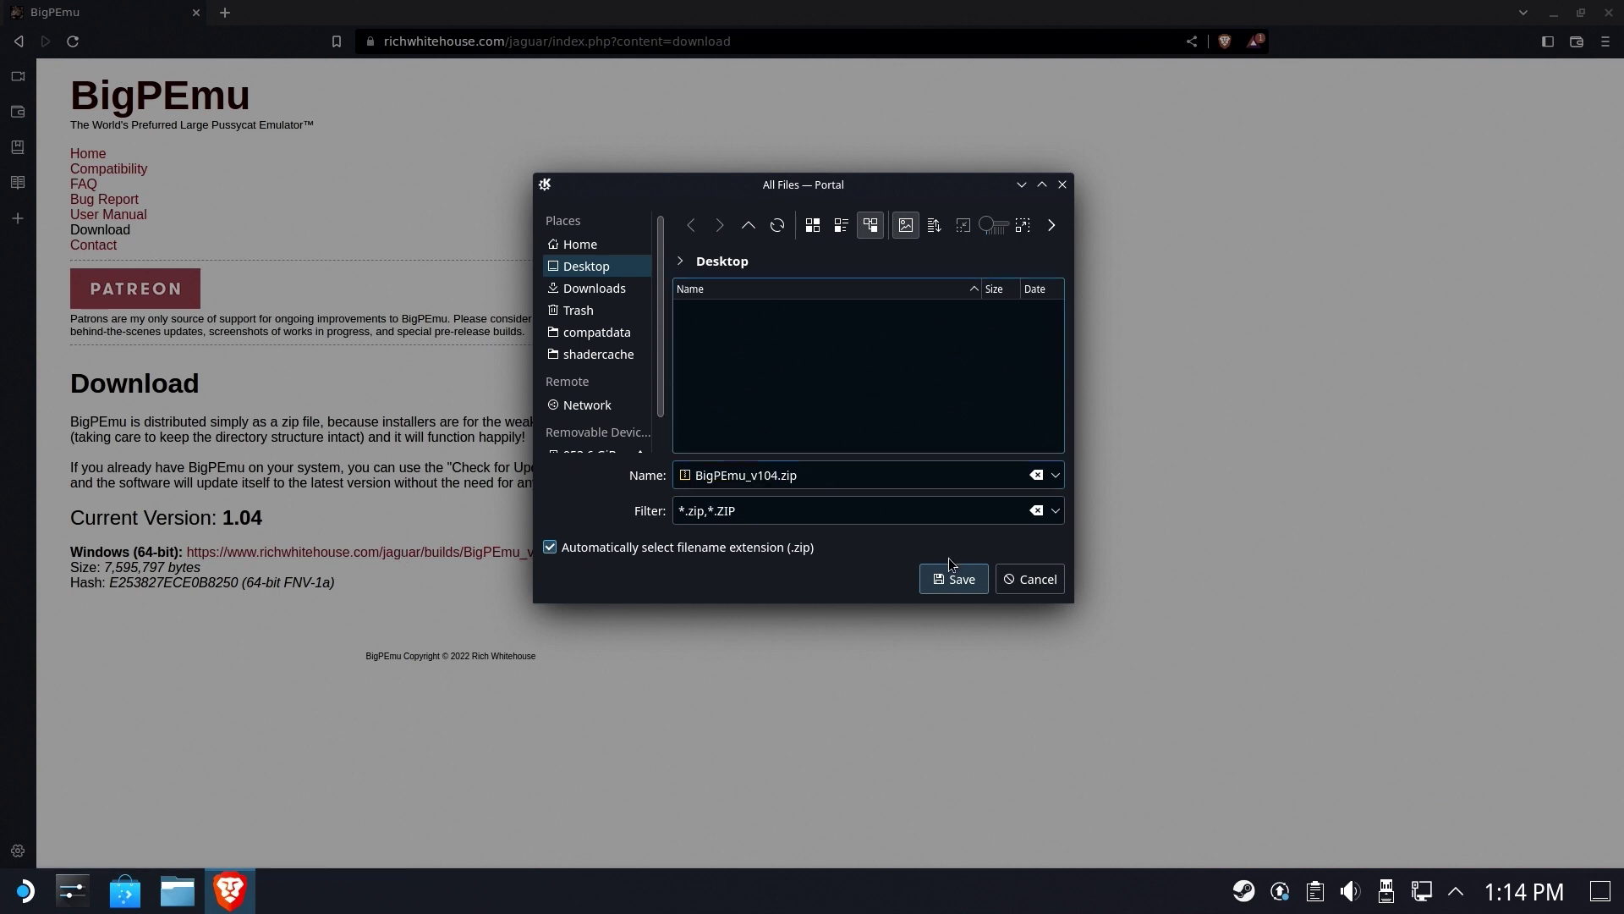
click(602, 300)
click(602, 291)
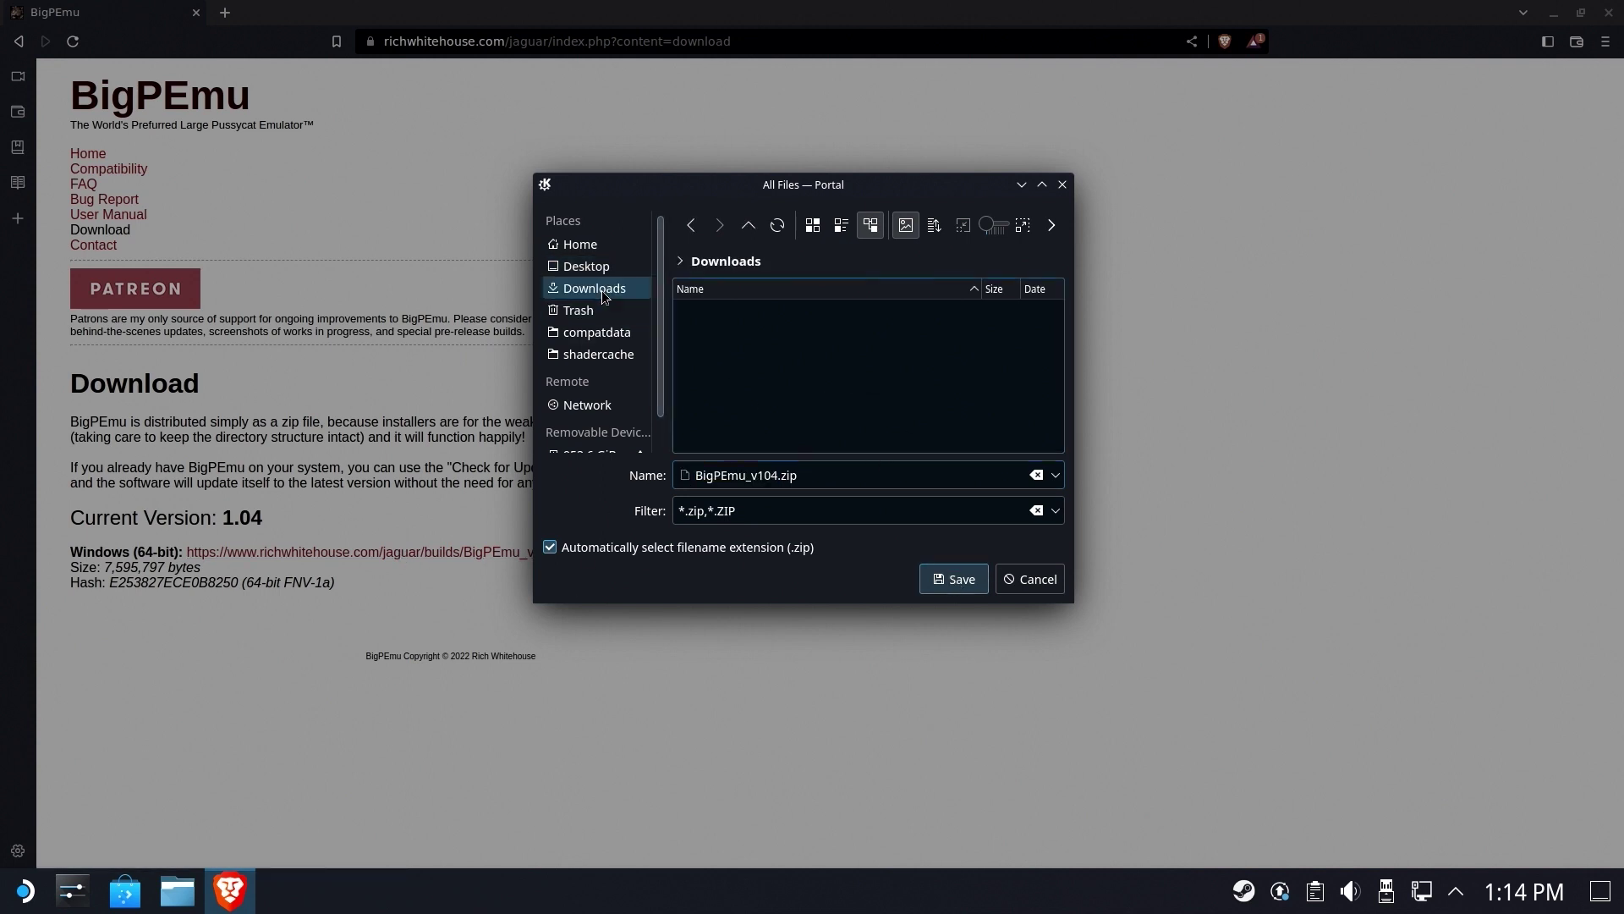
click(961, 585)
click(96, 839)
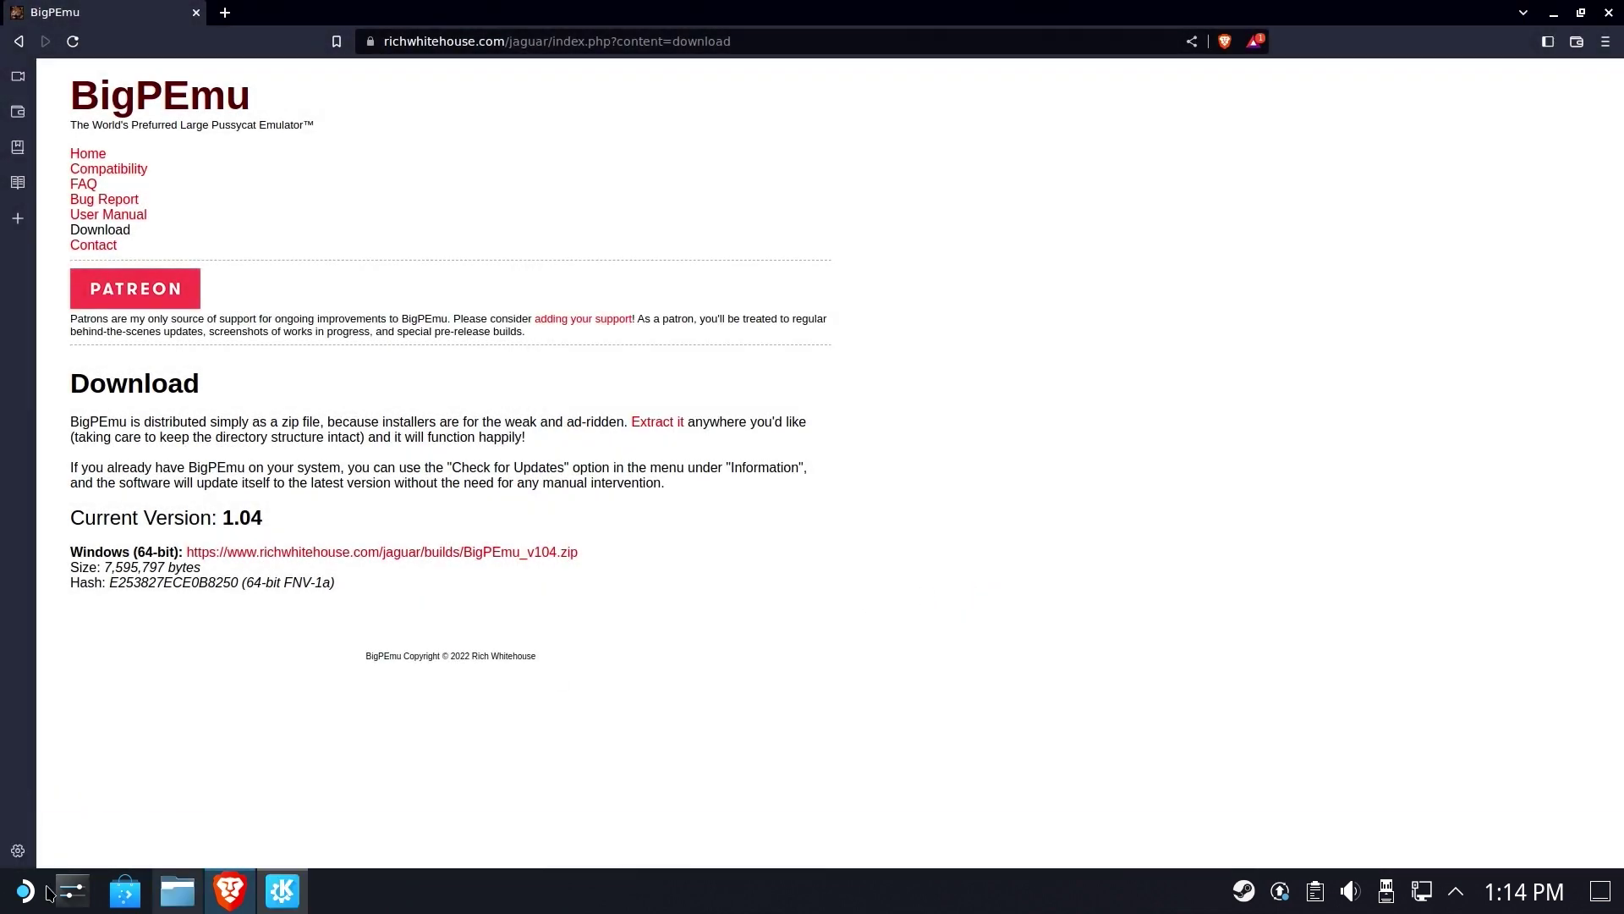
In the Dolphin file manager, extract BigPEmu_v104.zip inside Downloads with an autodetected subfolder and check the extracted folder's contents
click(179, 893)
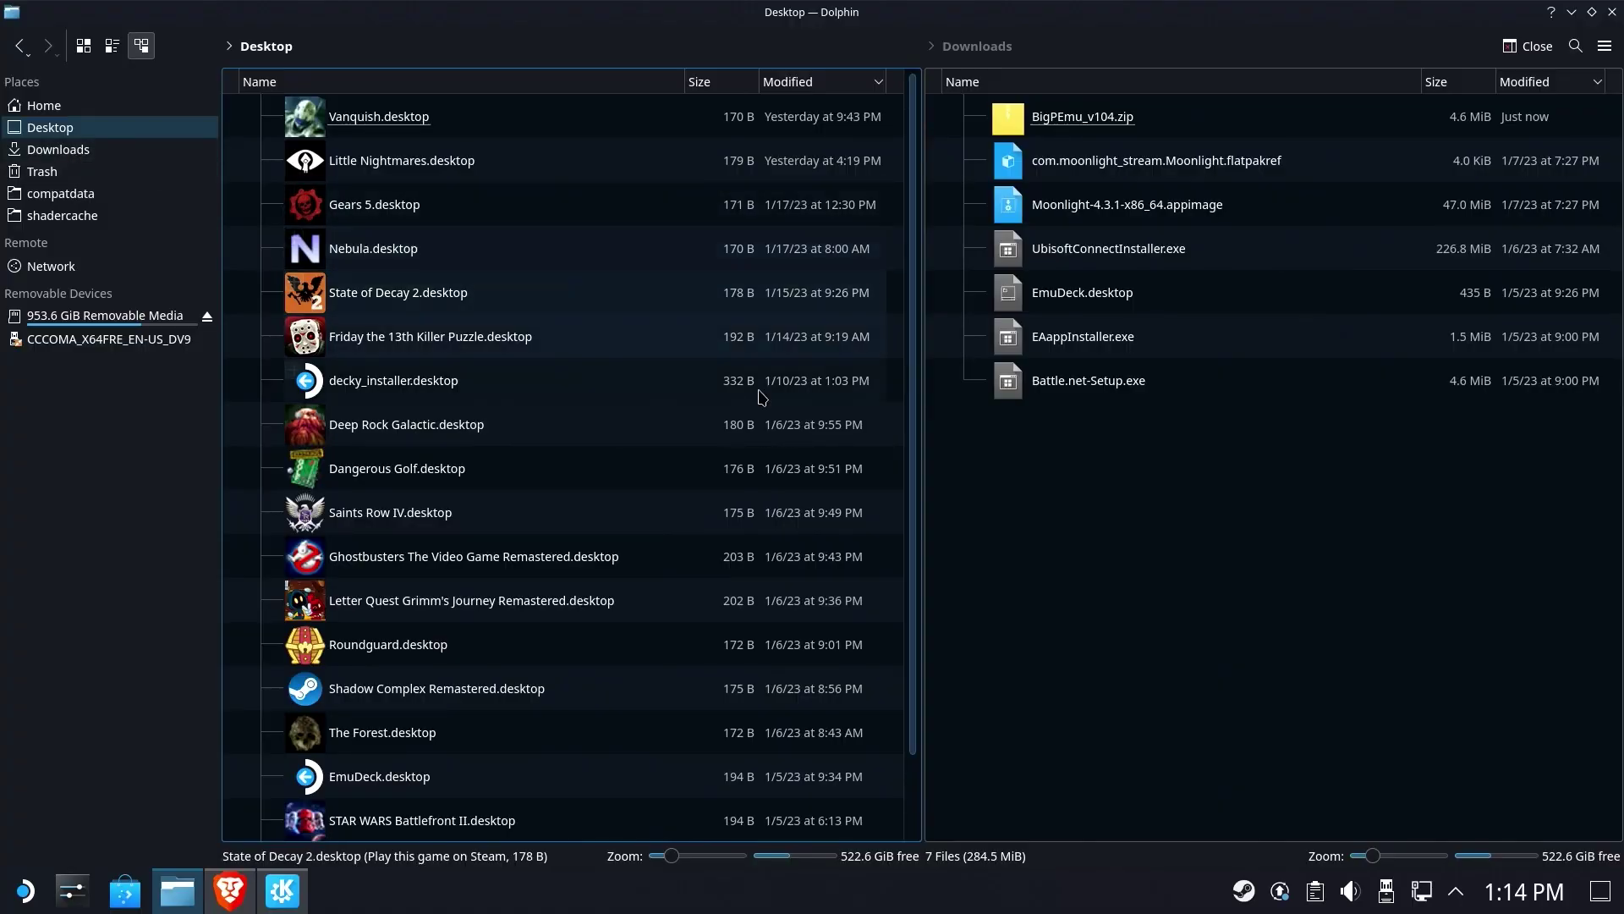
click(1030, 497)
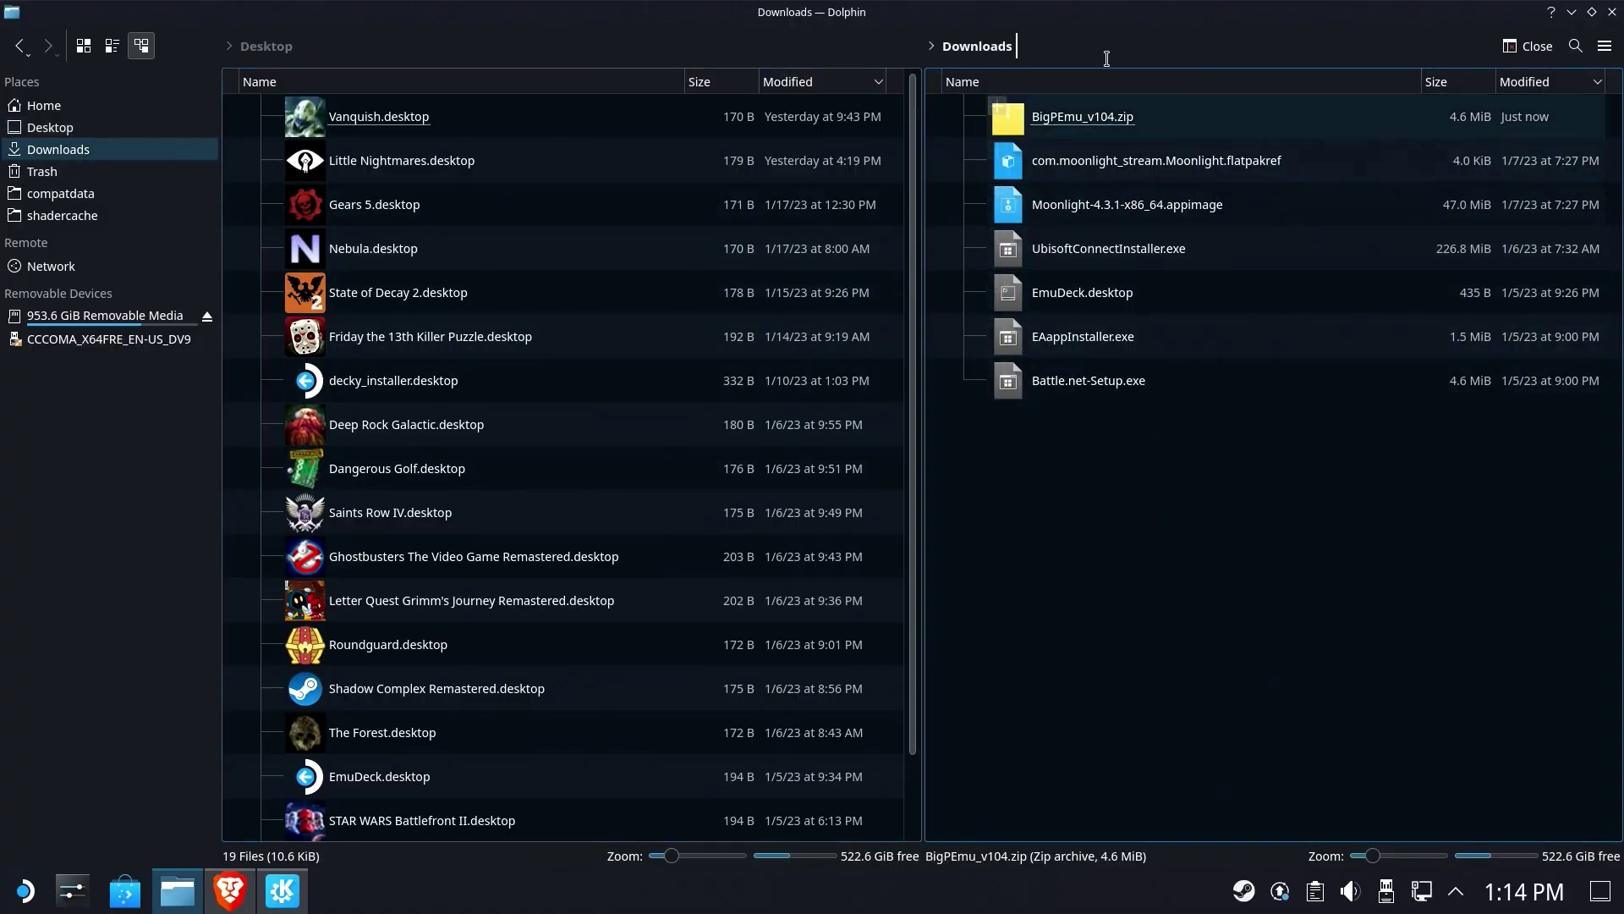
click(1088, 118)
right_click(1091, 117)
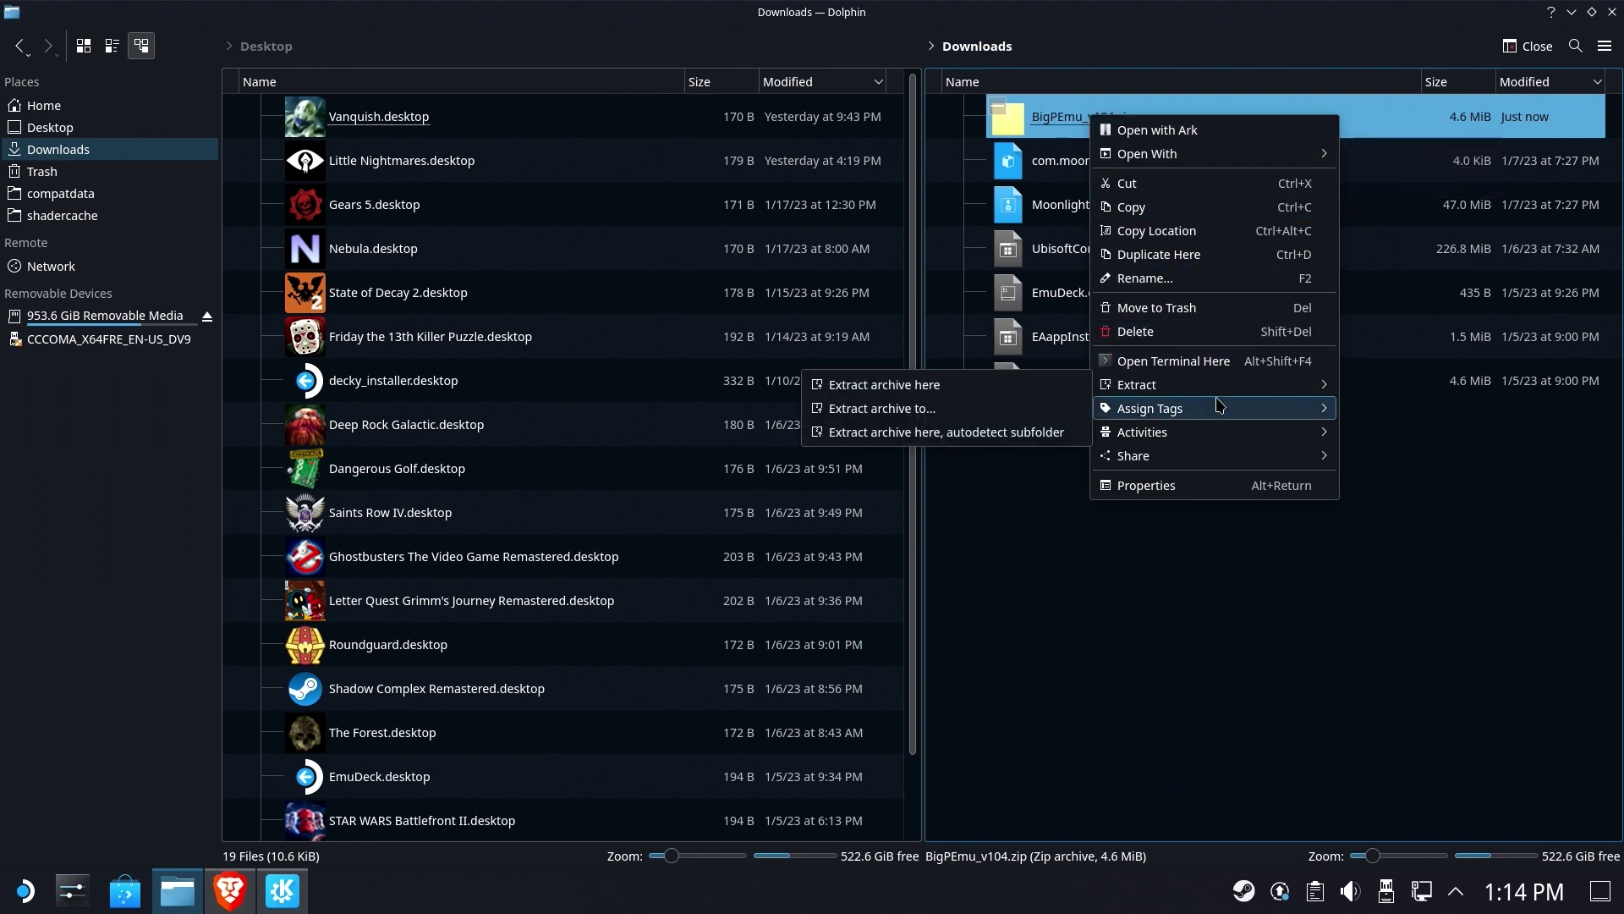
click(1011, 432)
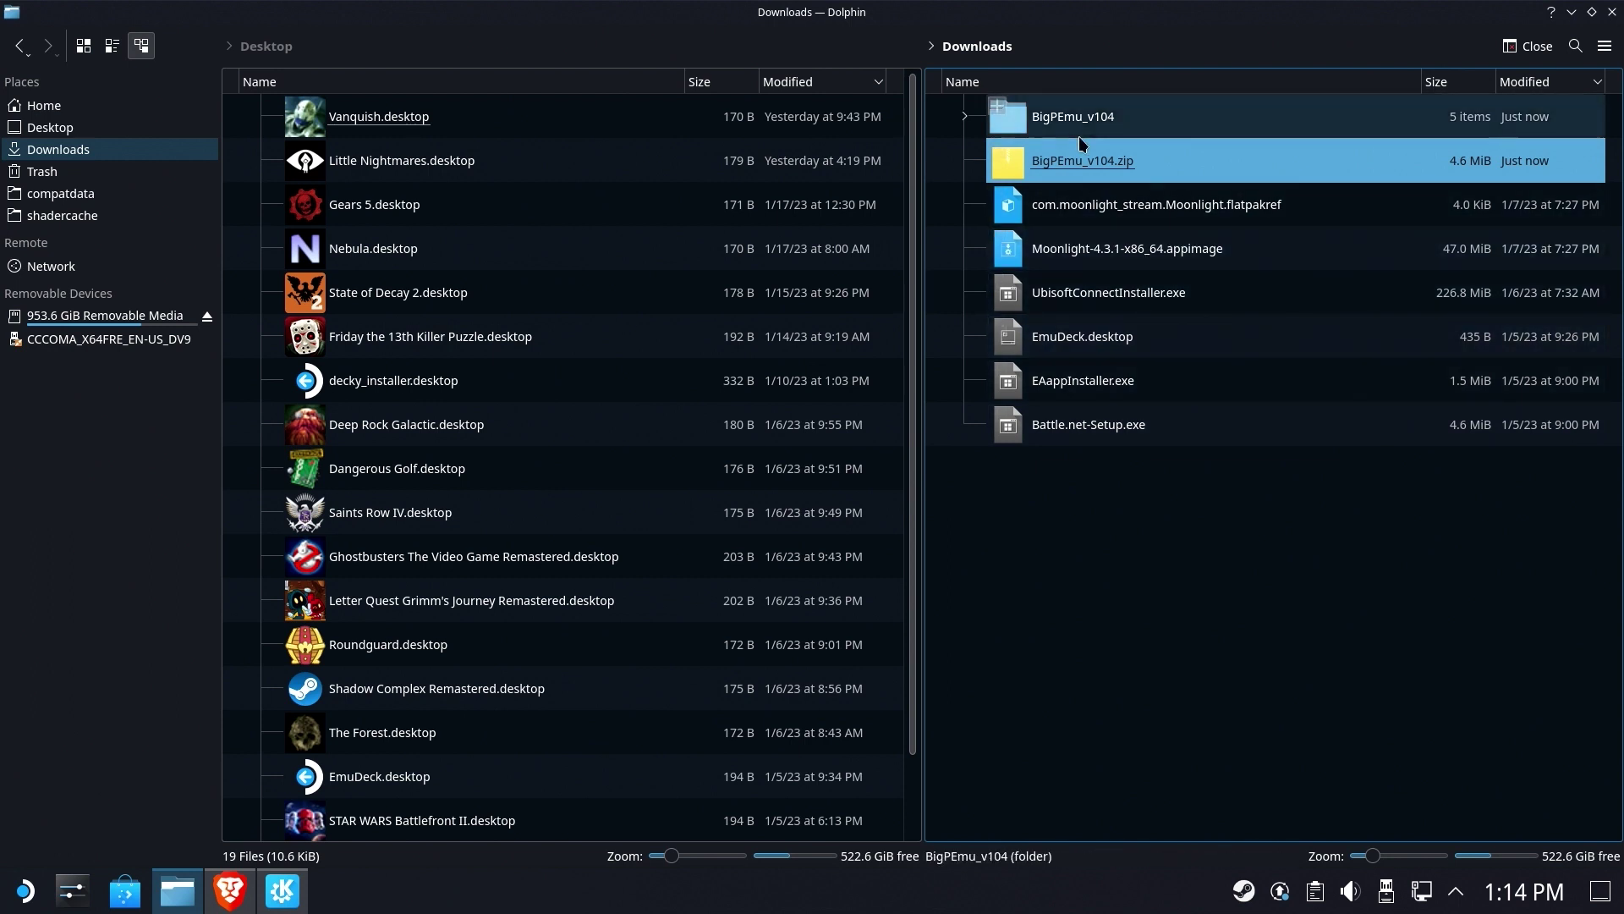
double_click(1081, 122)
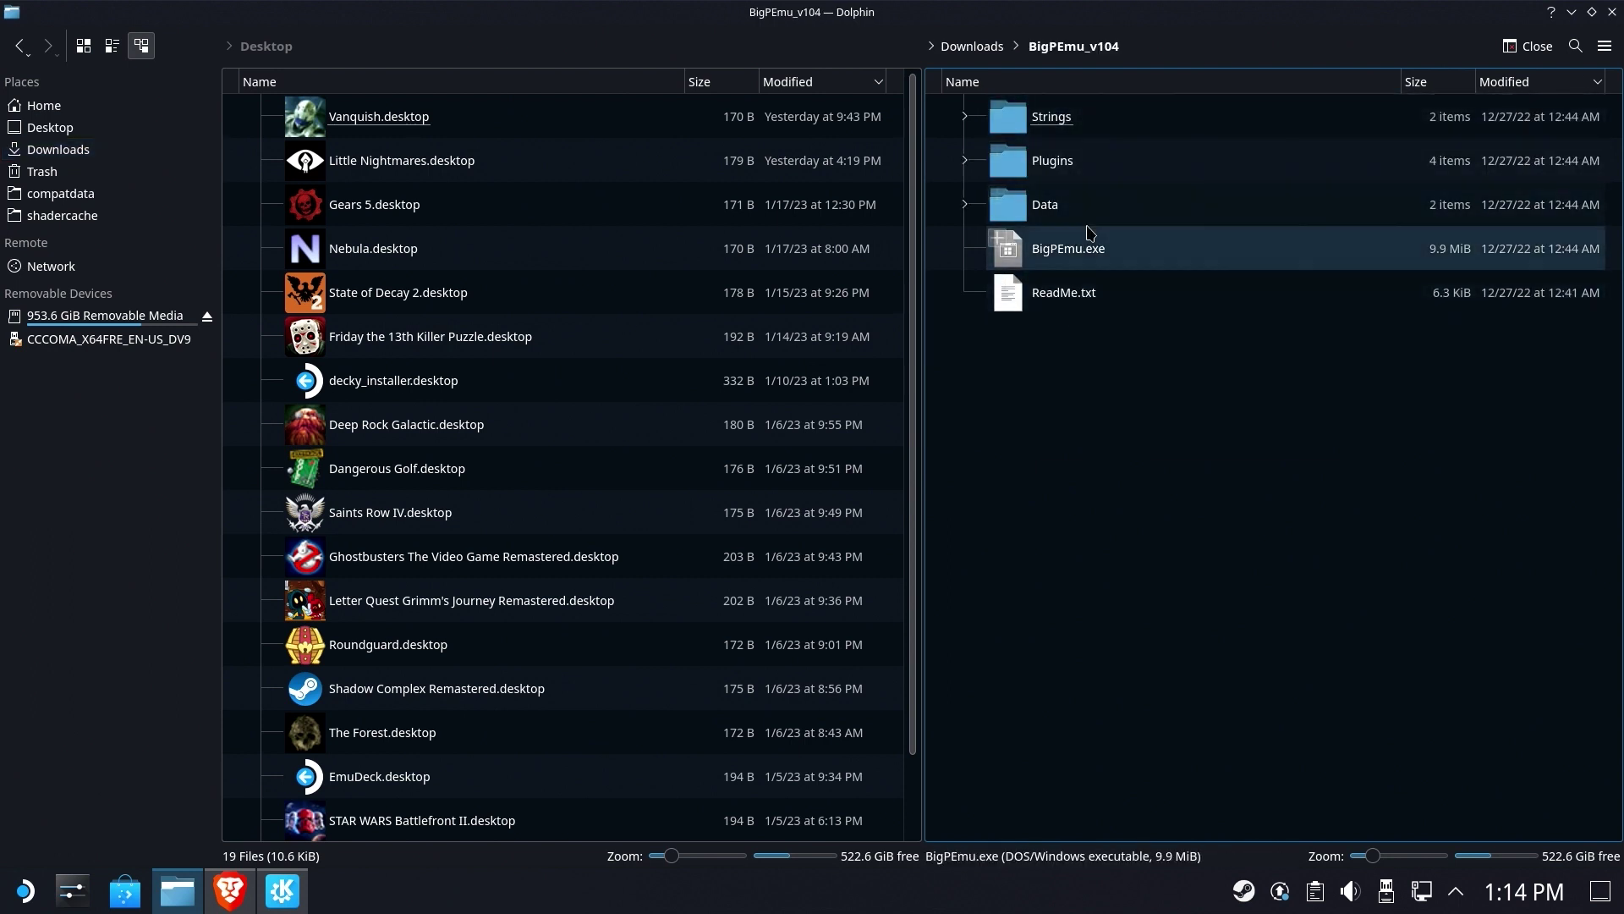
click(972, 46)
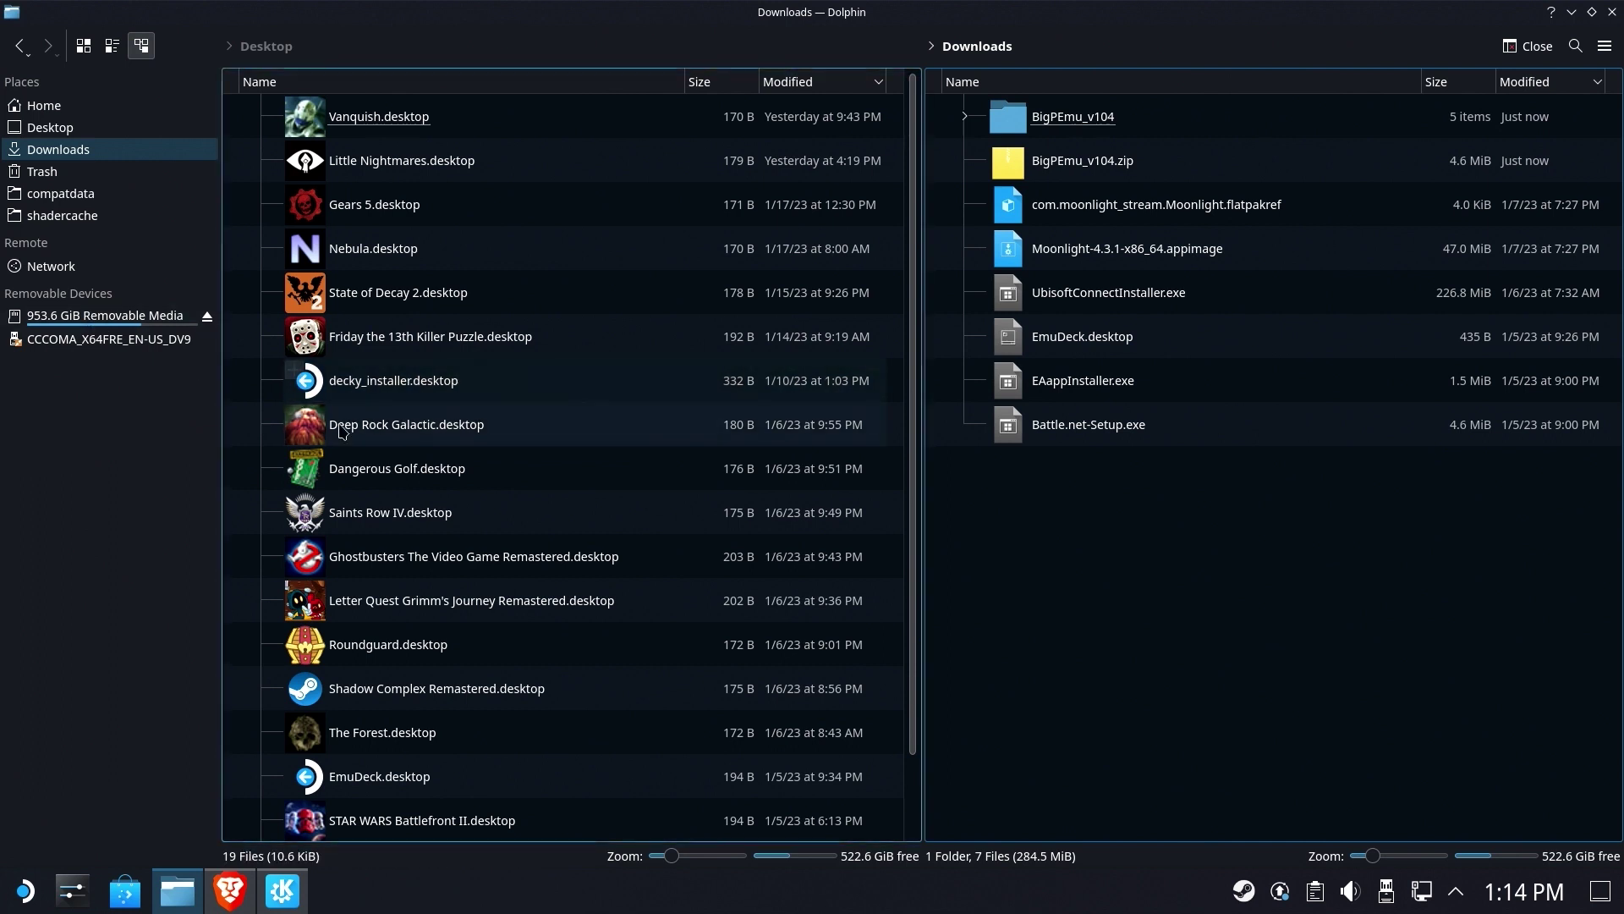
Move the BigPEmu_v104 folder from Downloads to the root of the 953.6 GiB Removable Media
click(499, 499)
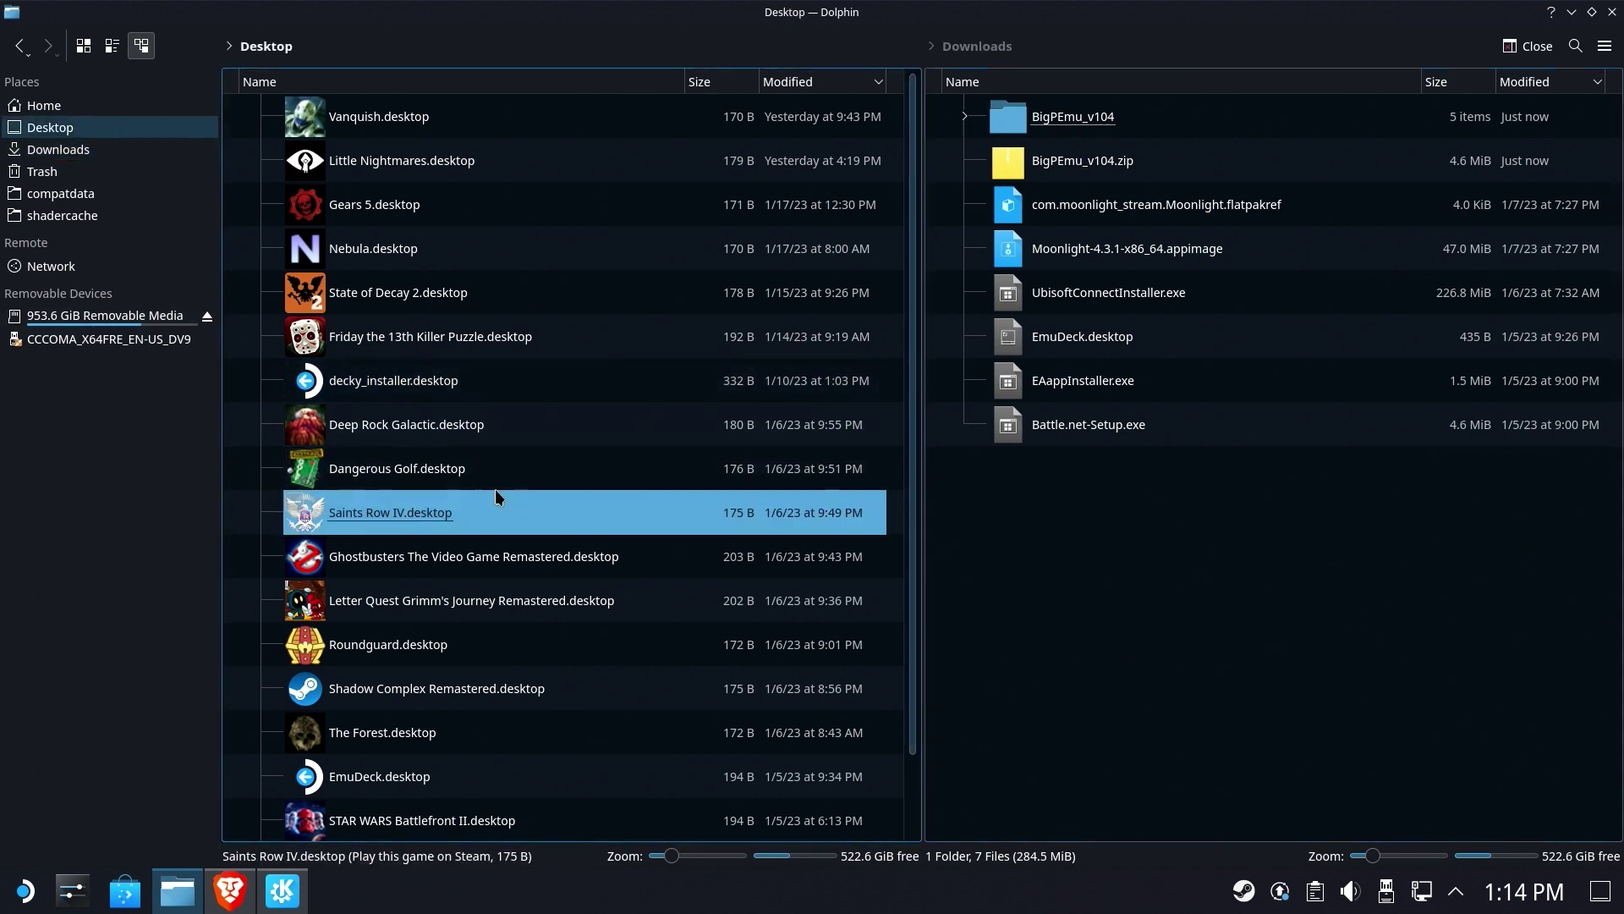
click(99, 317)
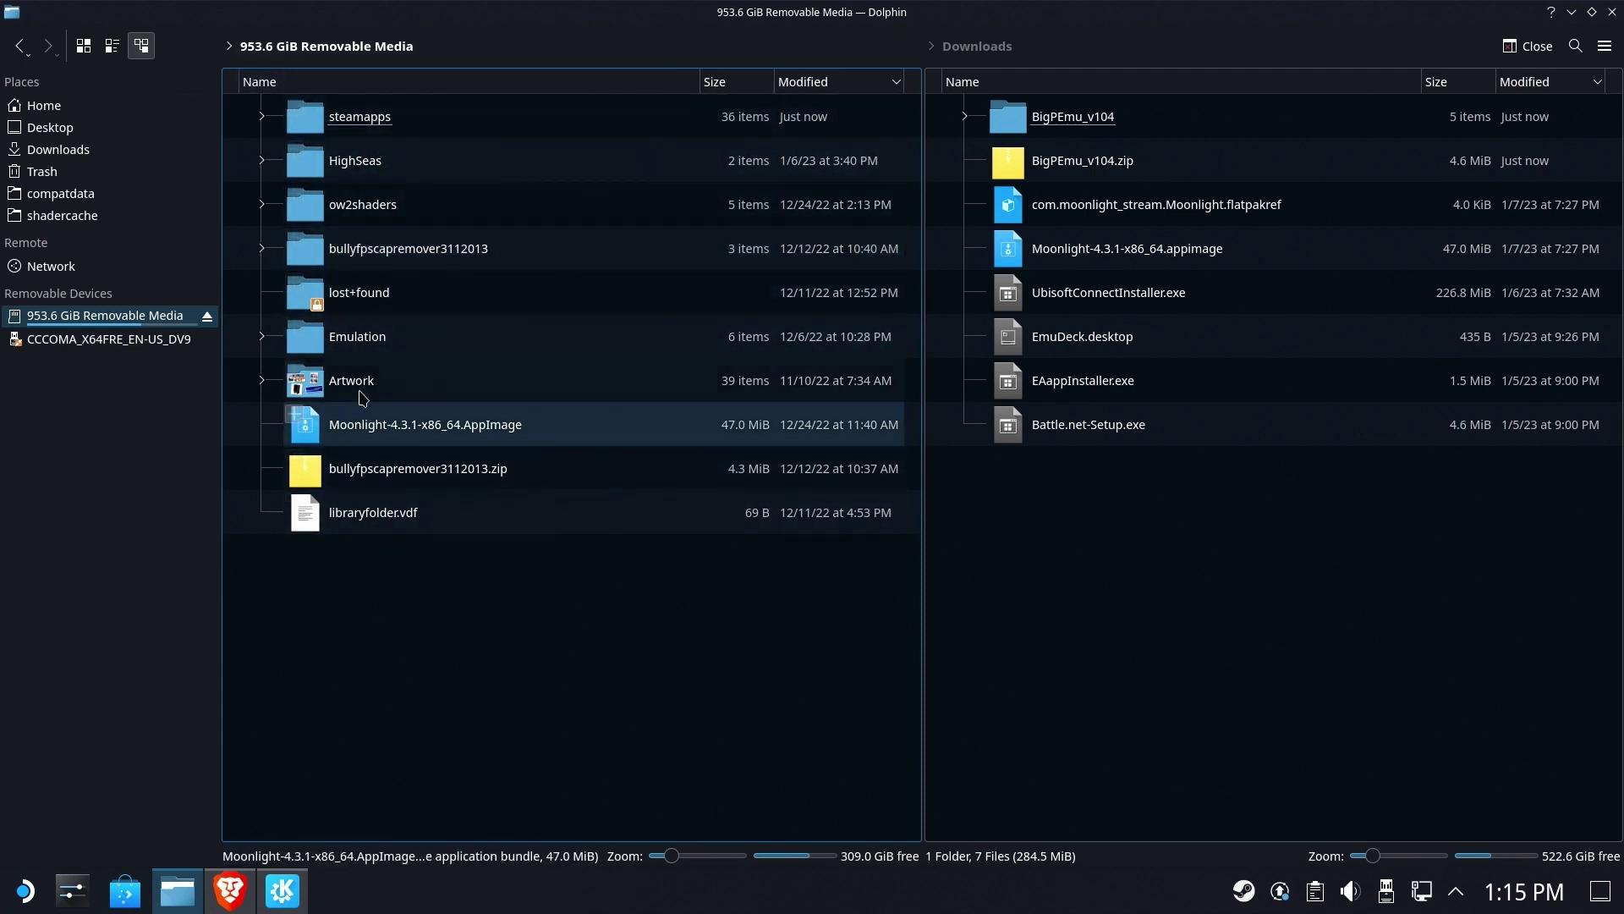
click(1088, 606)
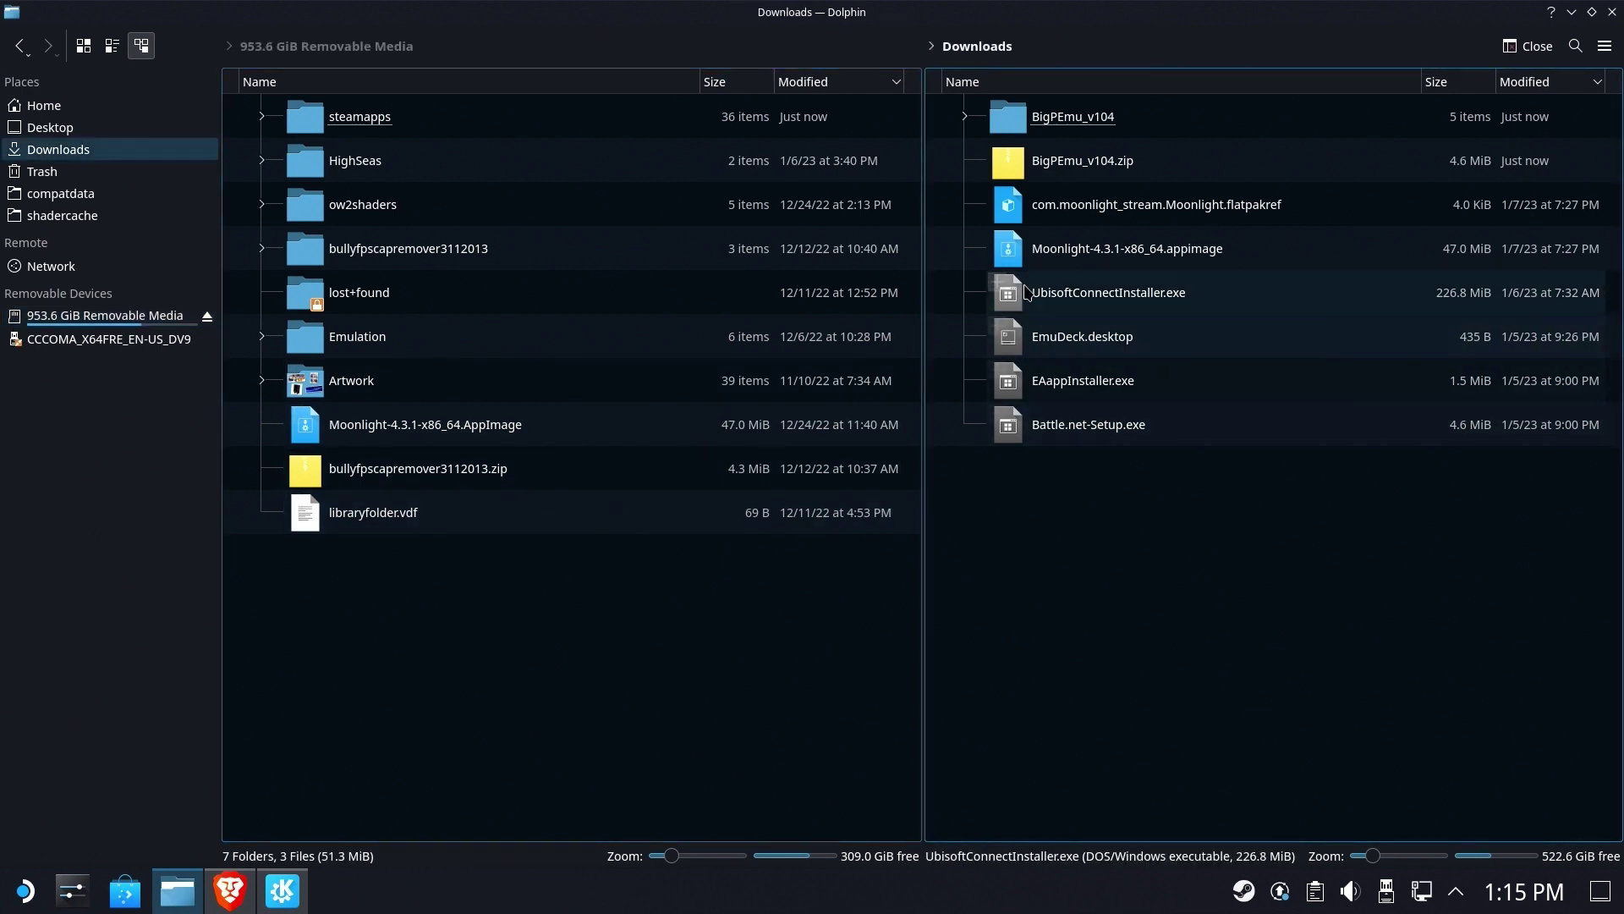
click(1094, 132)
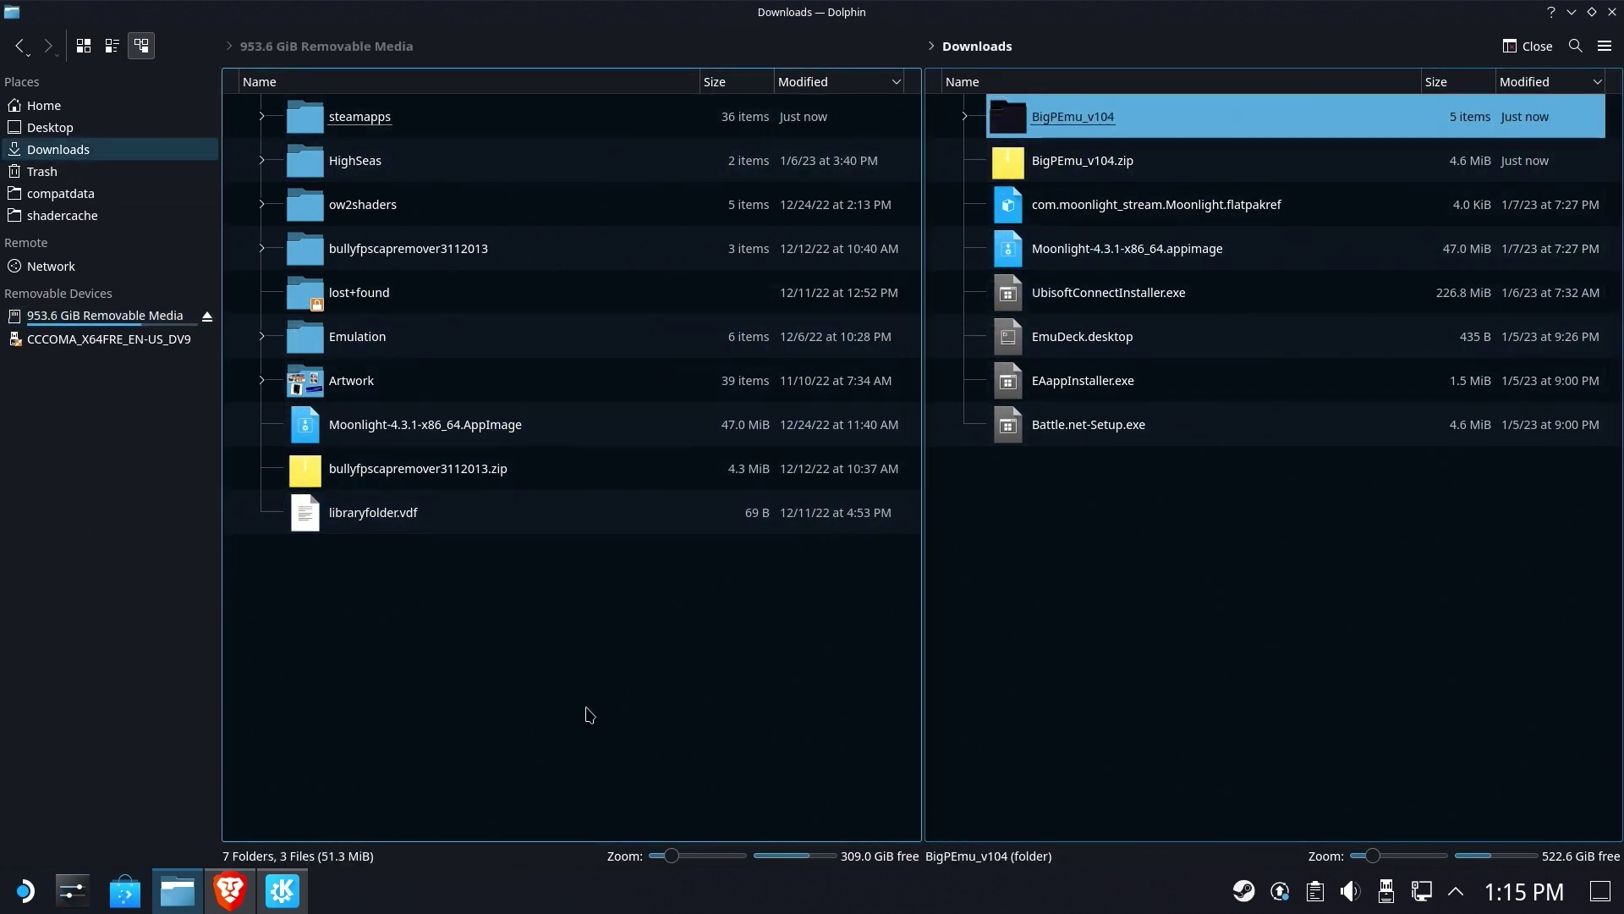
right_click(1165, 127)
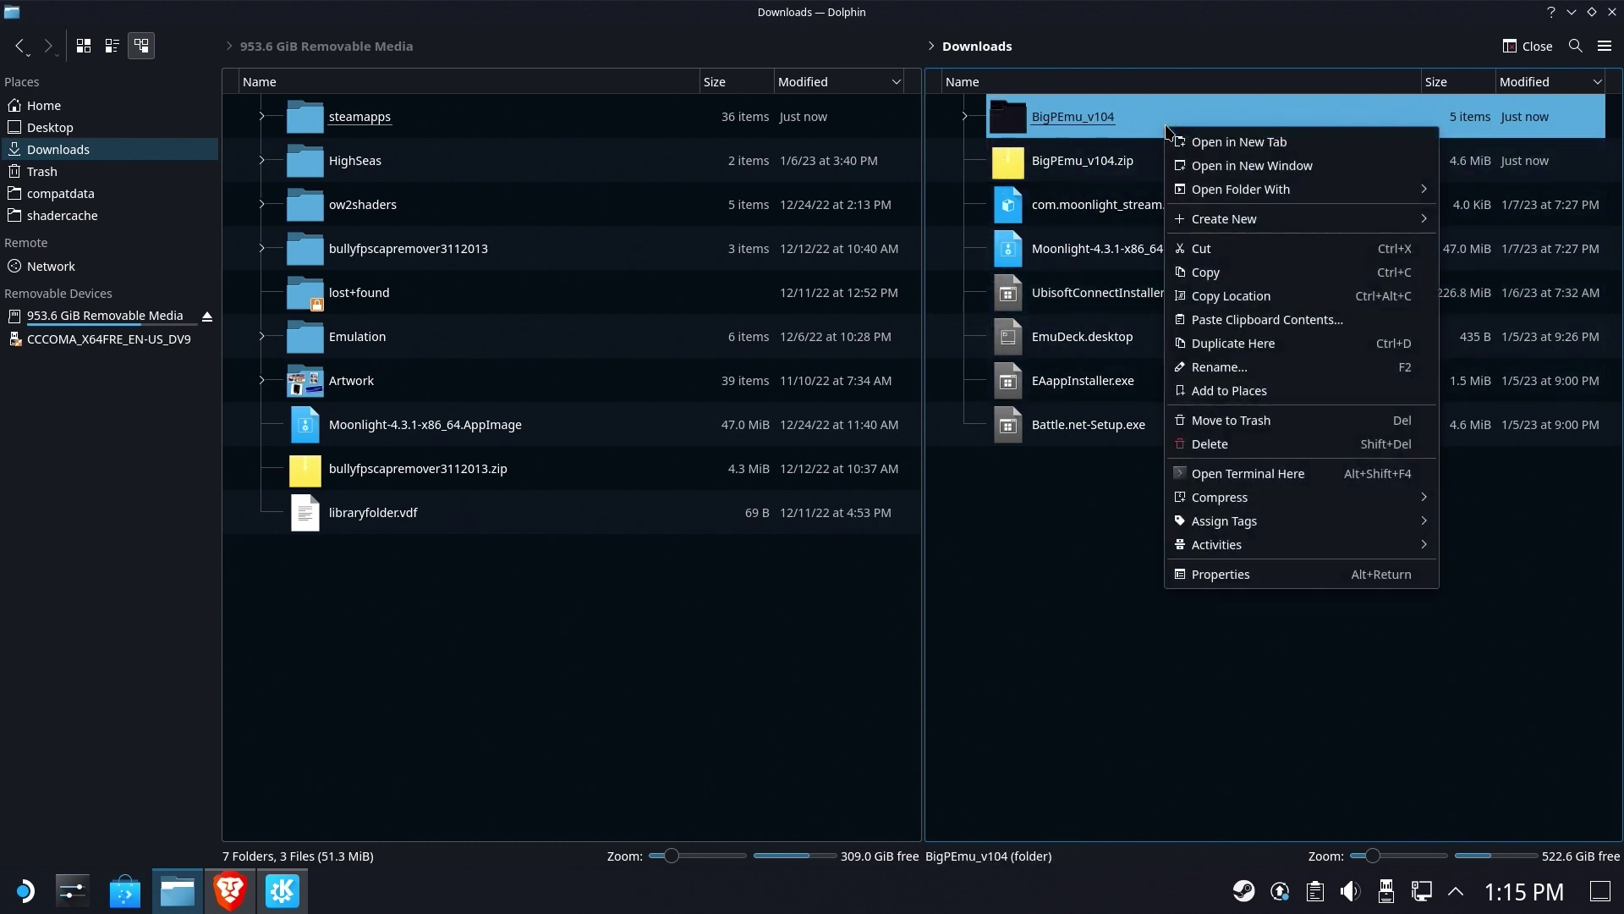
click(1218, 249)
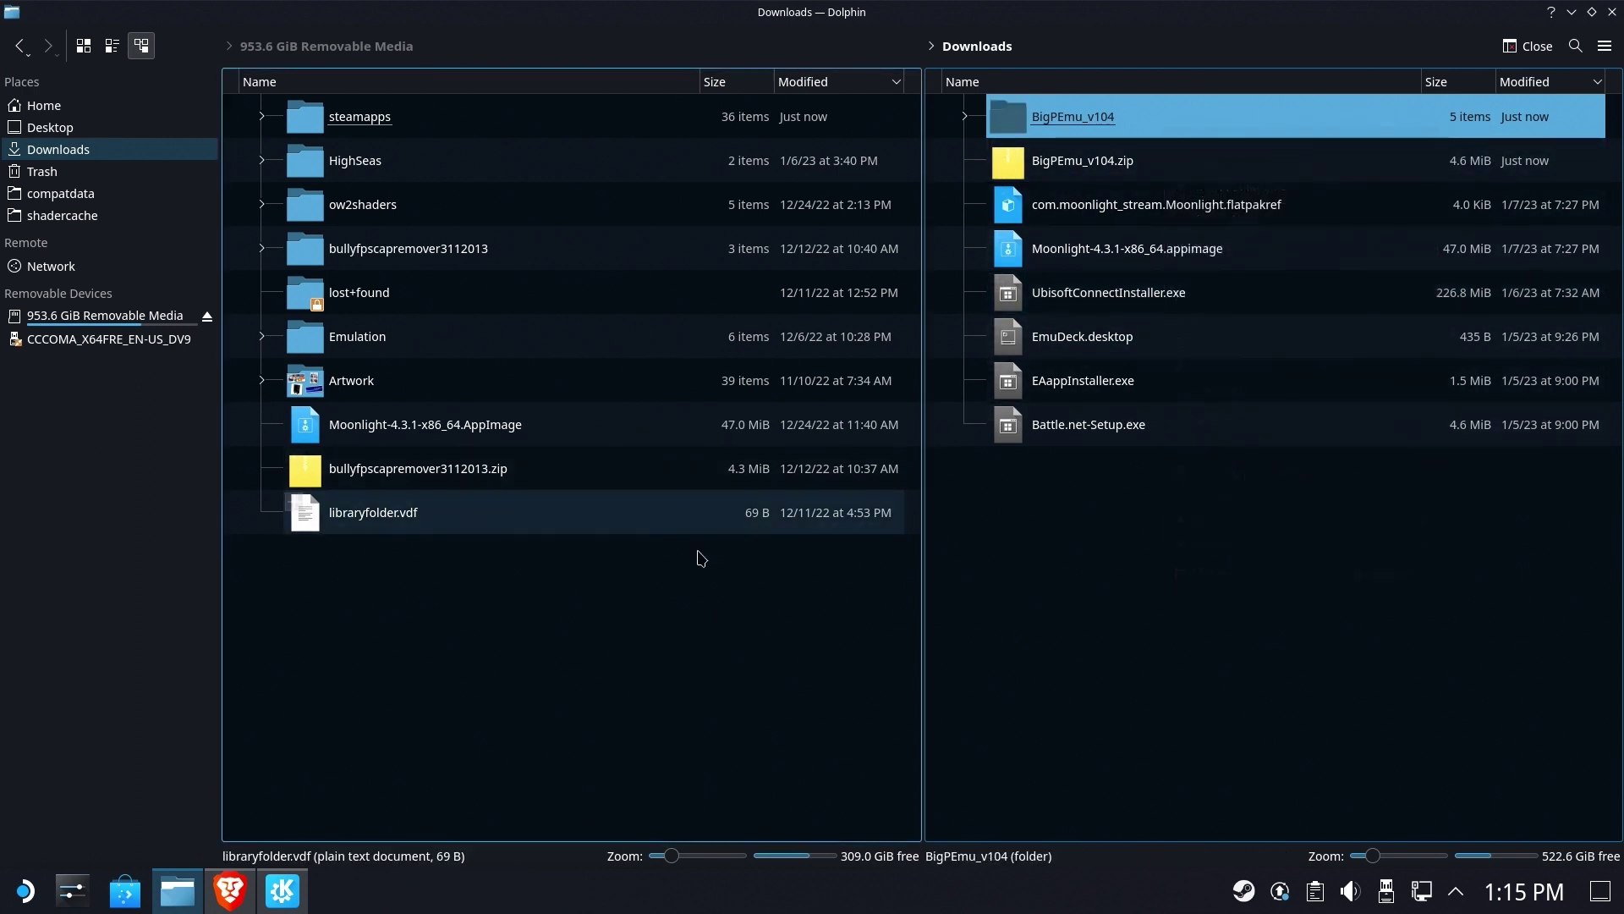
right_click(606, 614)
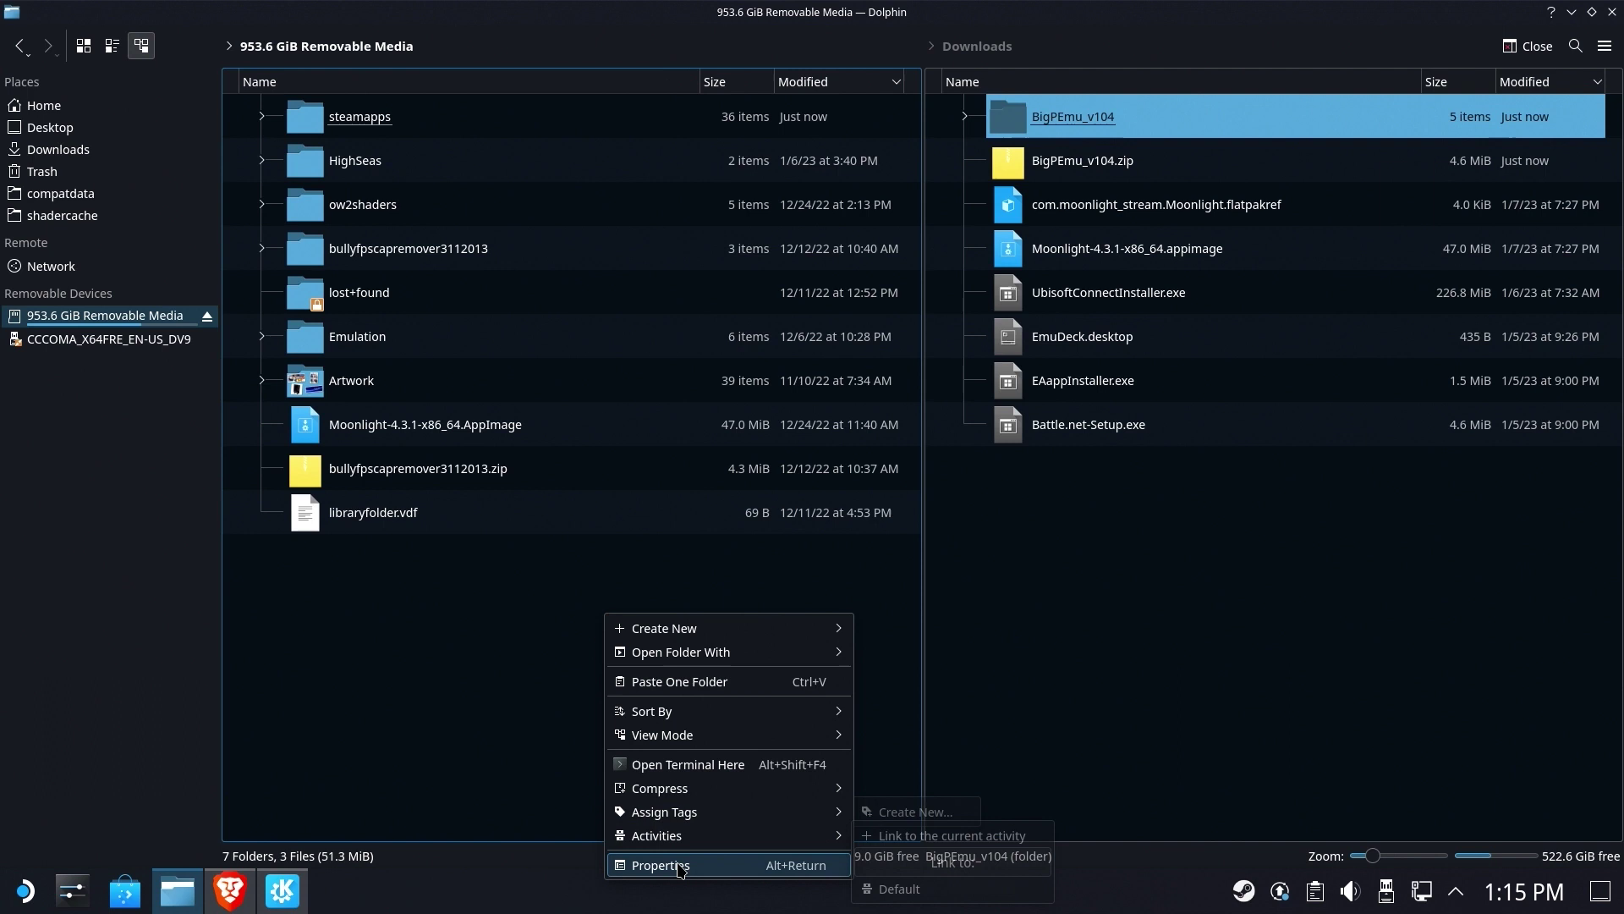
click(711, 681)
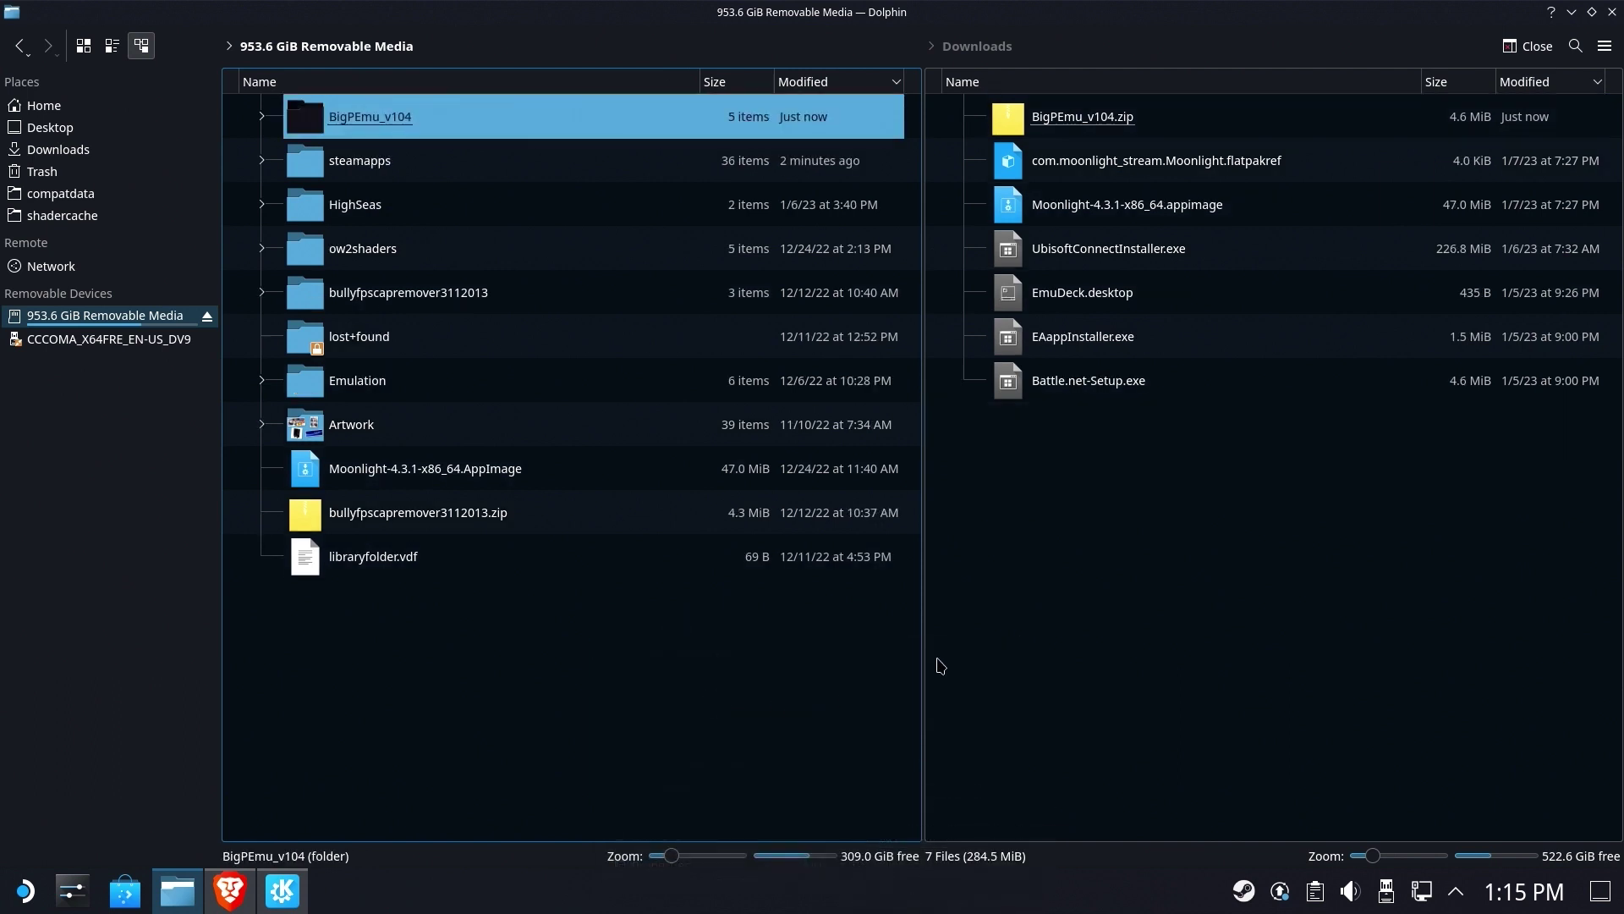
Permanently delete BigPEmu_v104.zip from the Downloads folder
click(937, 666)
right_click(1095, 124)
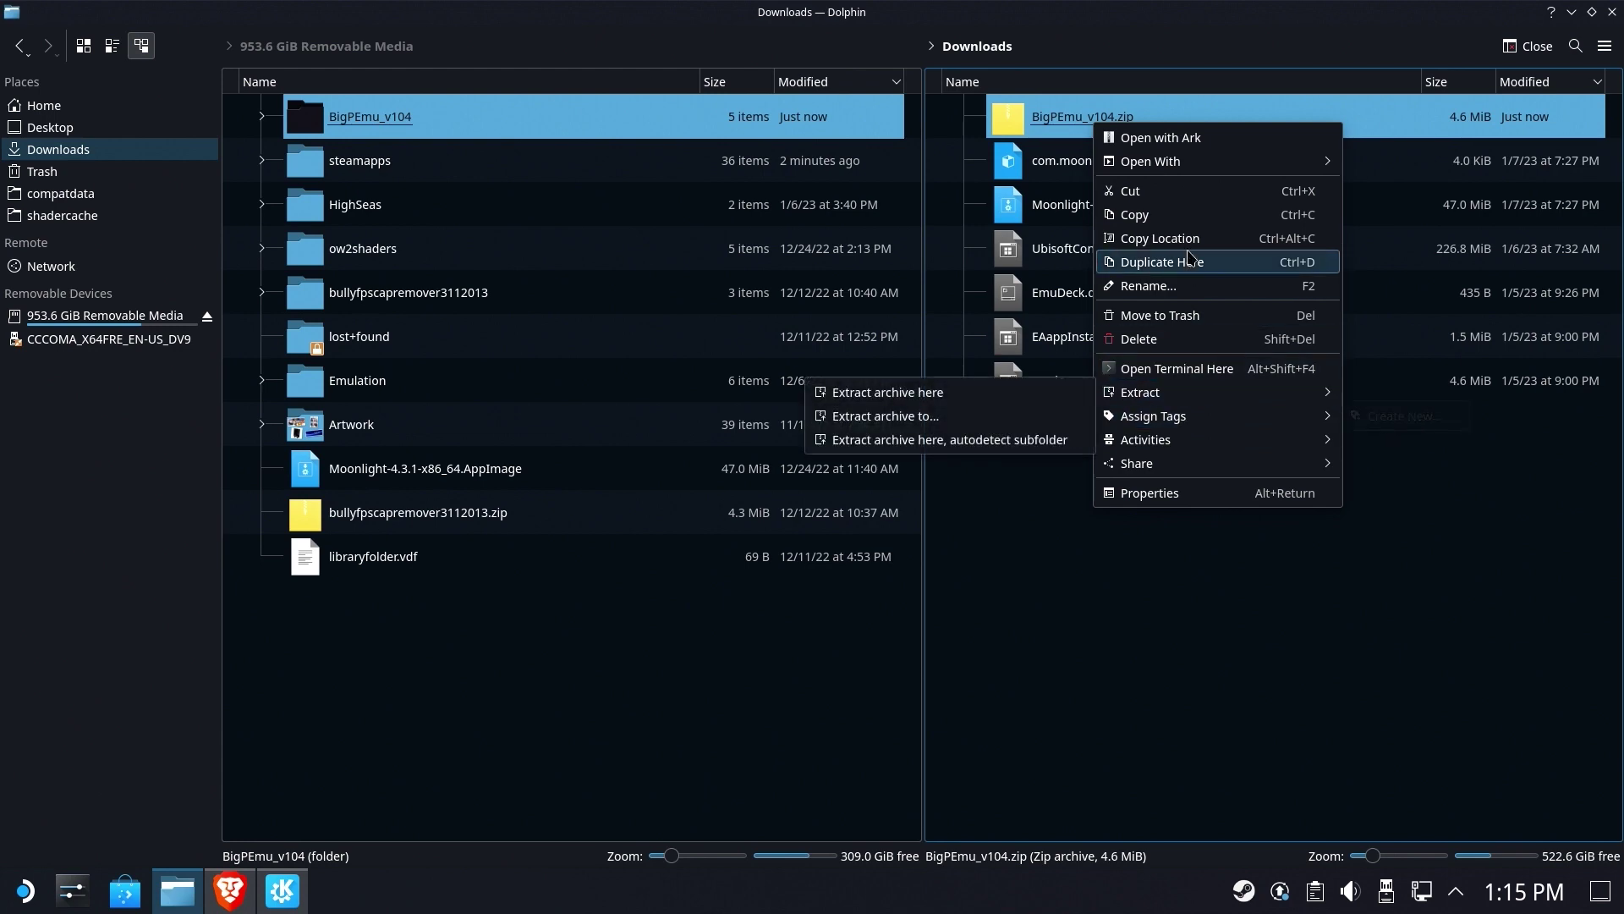
click(1183, 339)
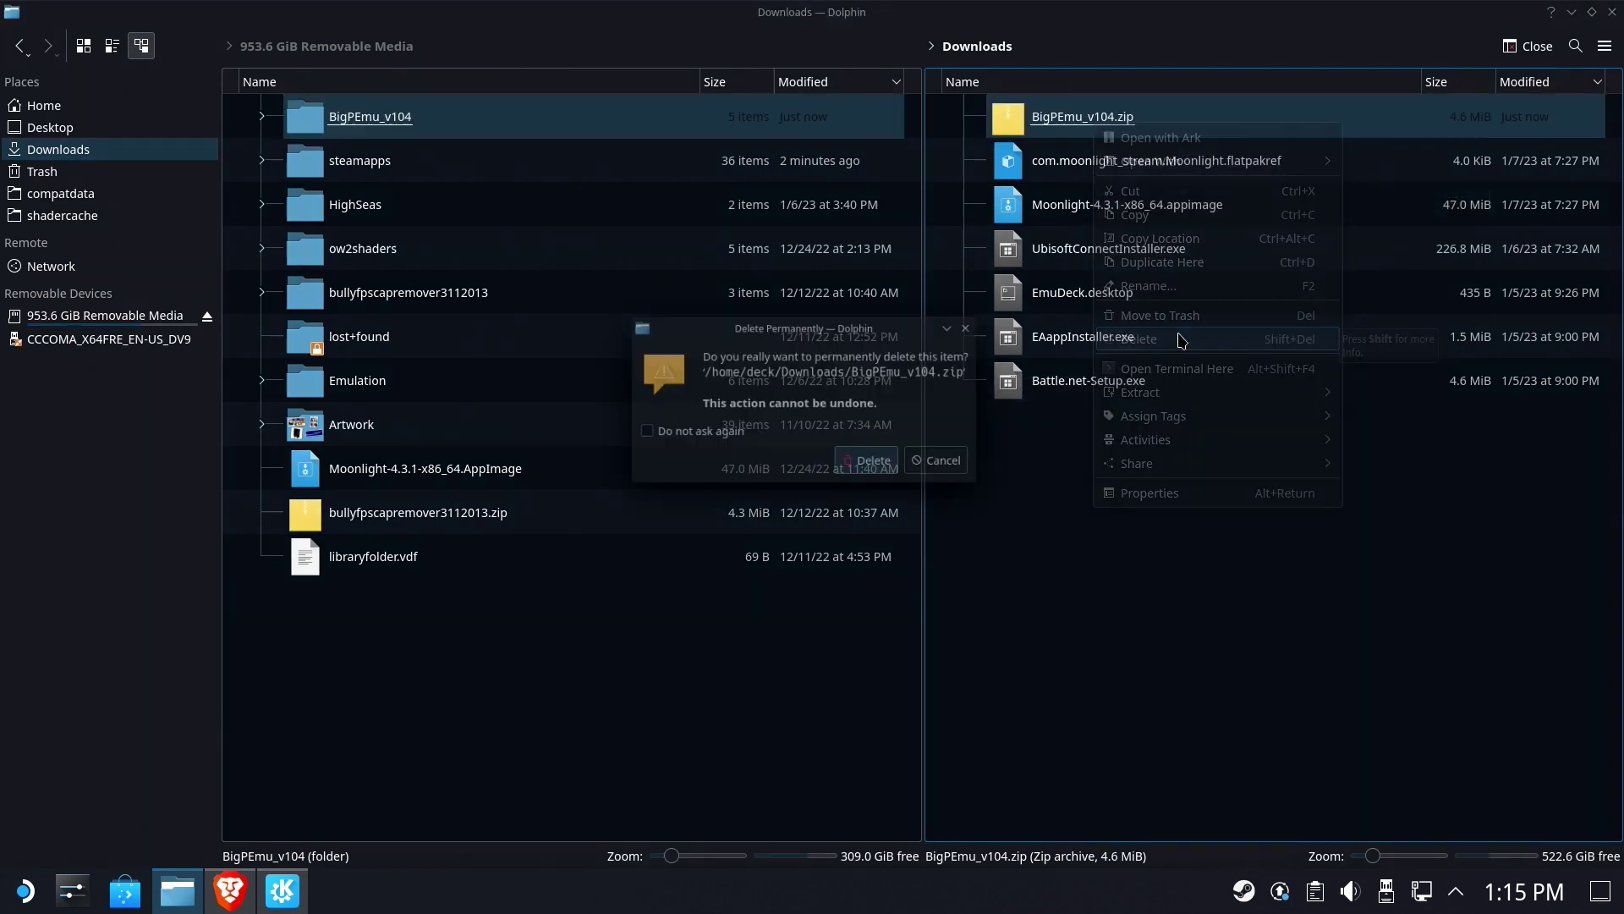
click(874, 466)
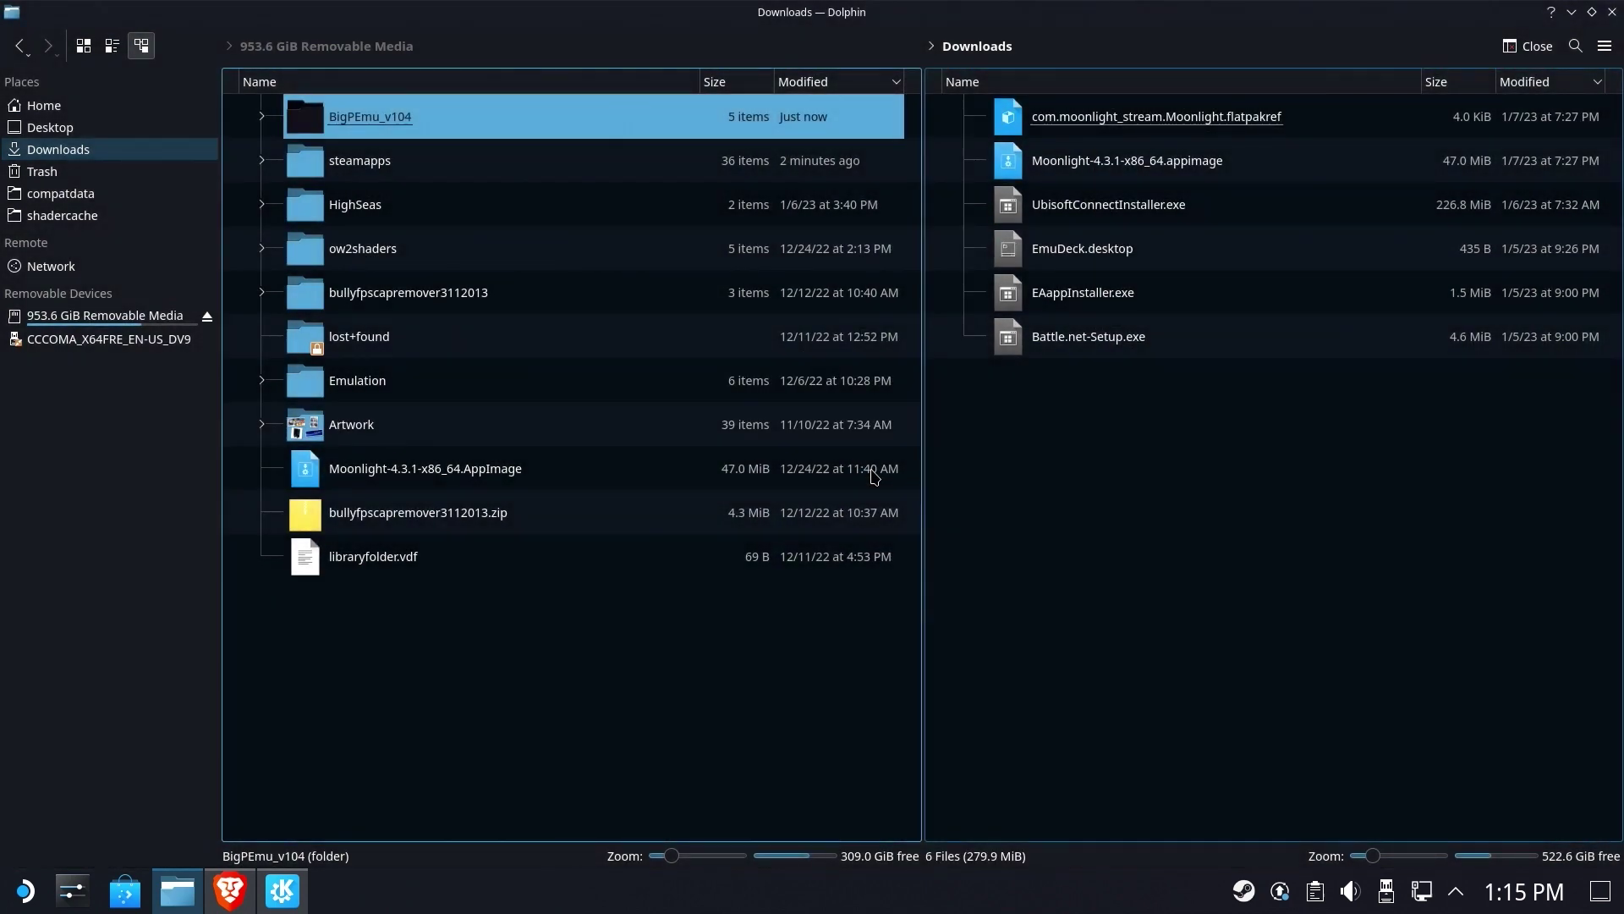
click(498, 660)
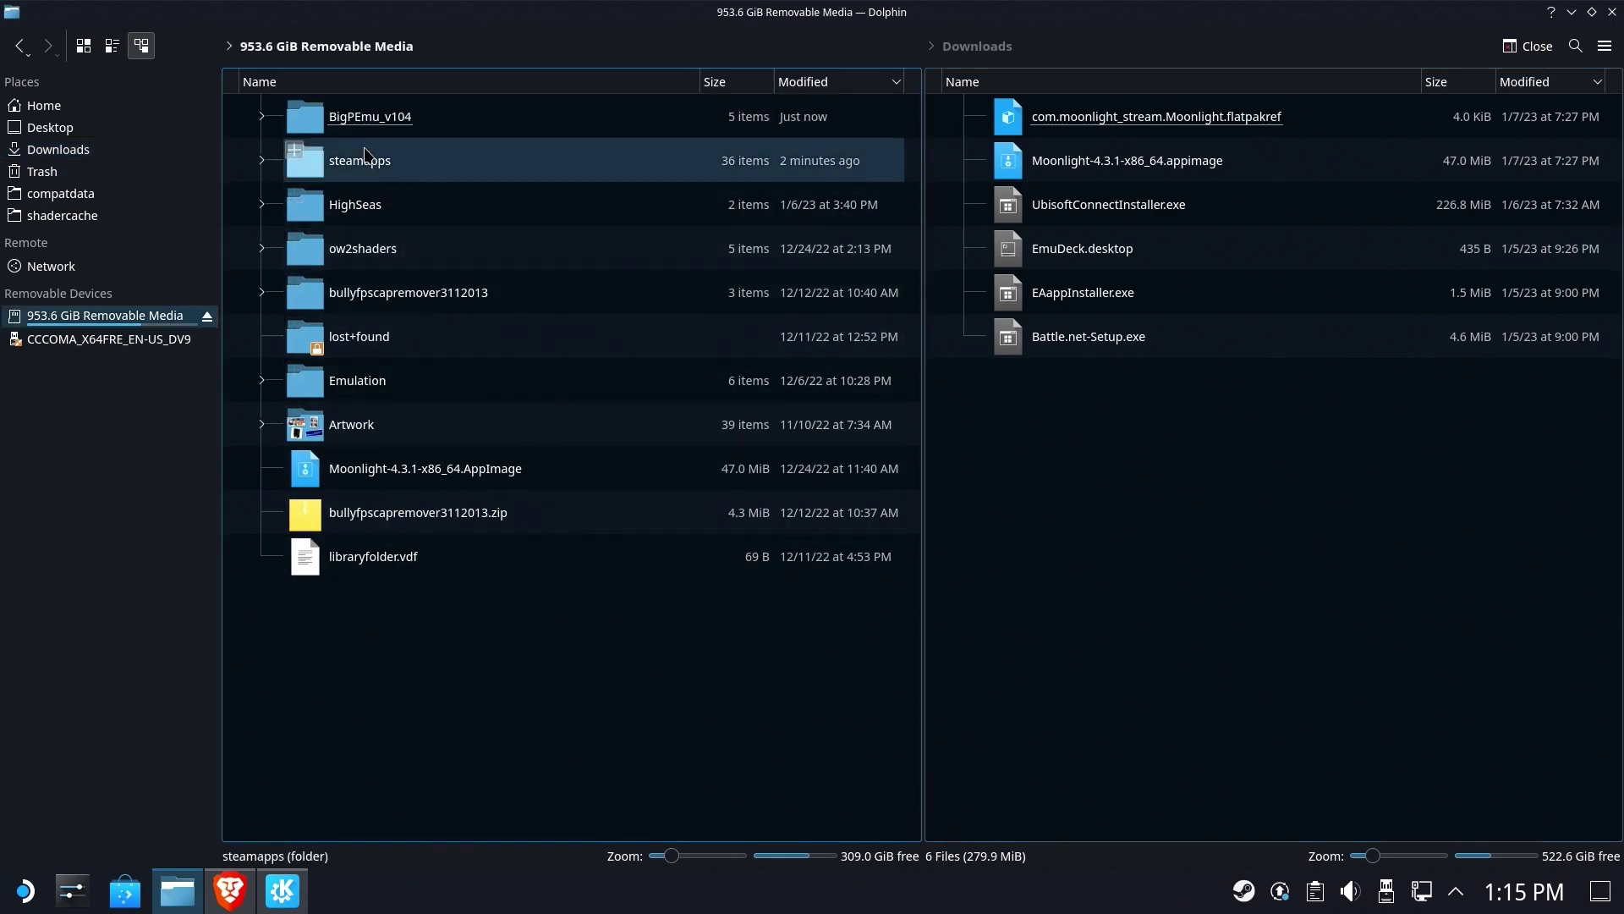
In the Steam library, start adding a non-Steam game and open the file browser for choosing its program
click(947, 449)
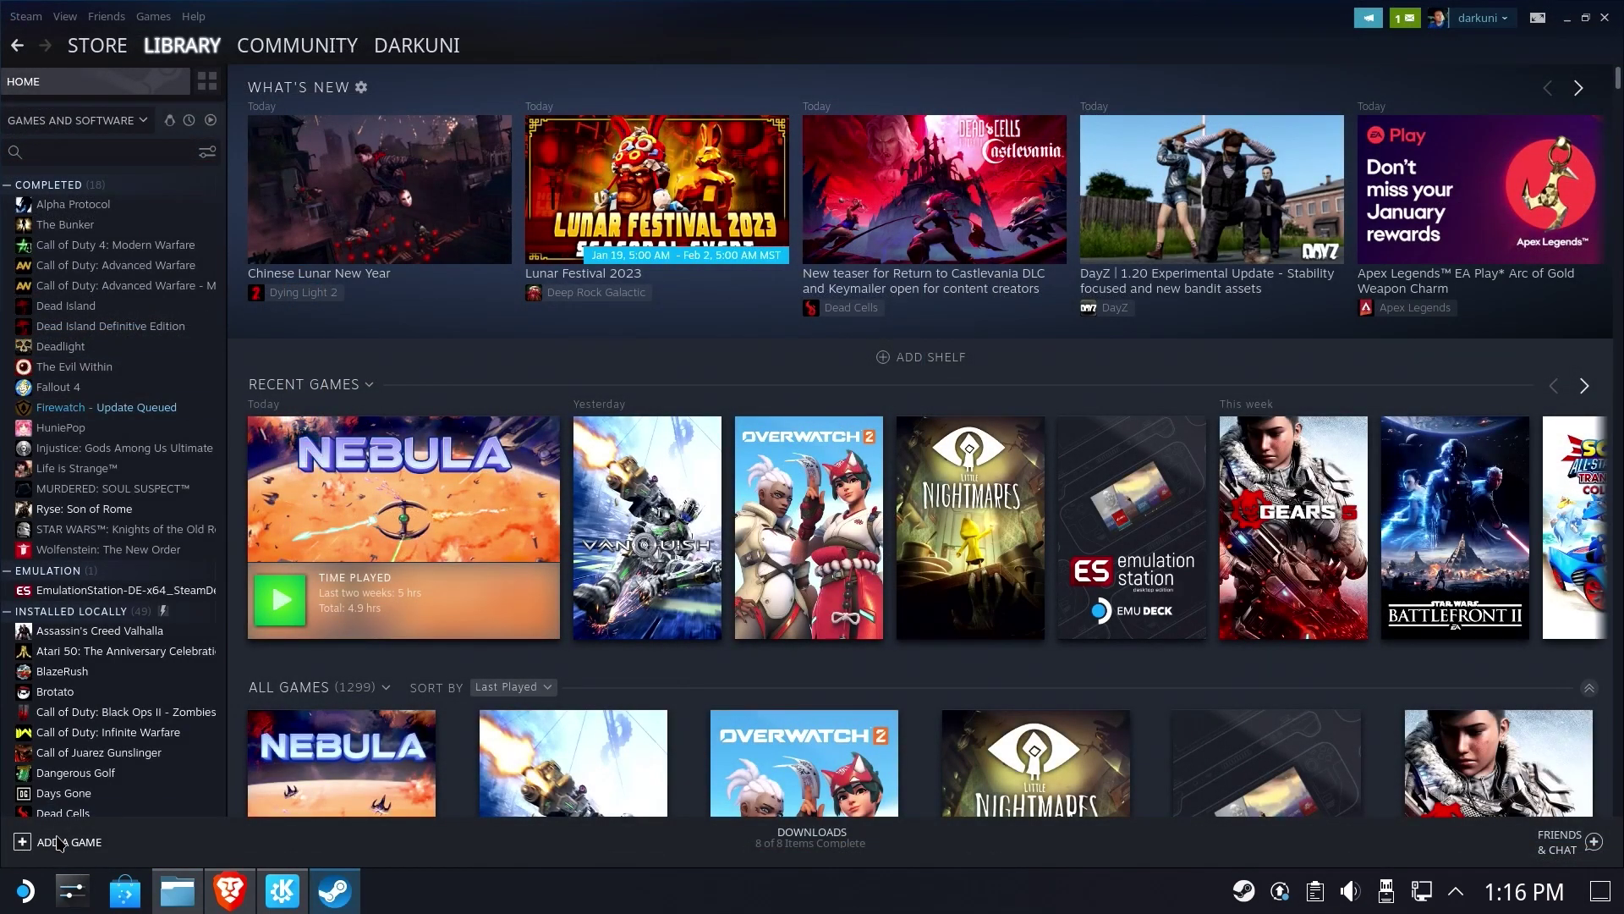
click(60, 843)
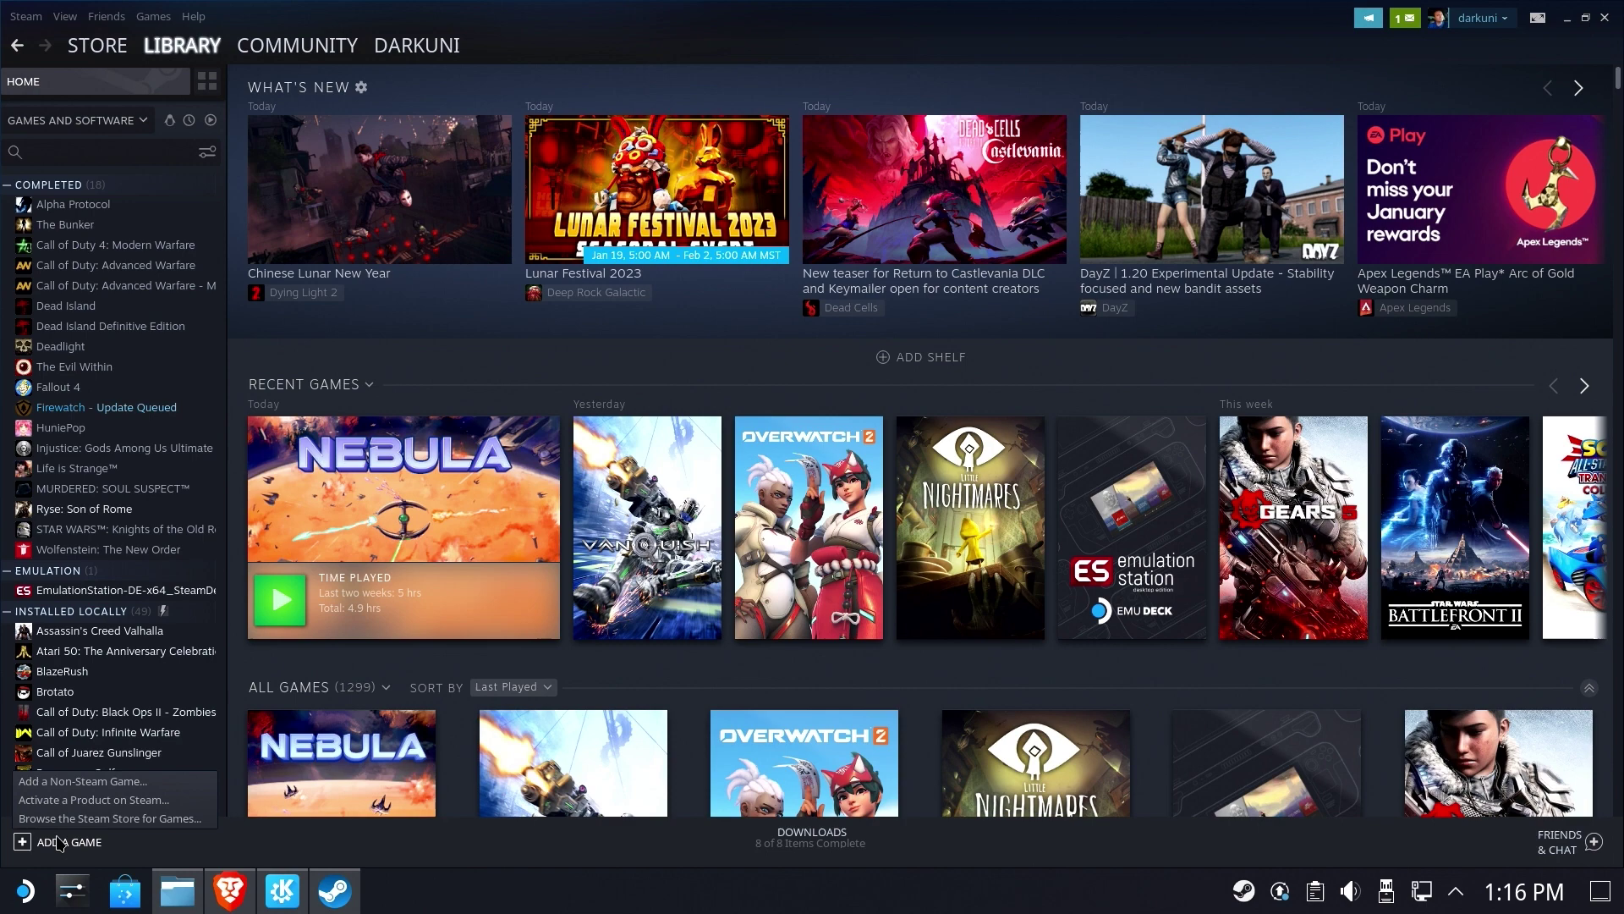
click(97, 783)
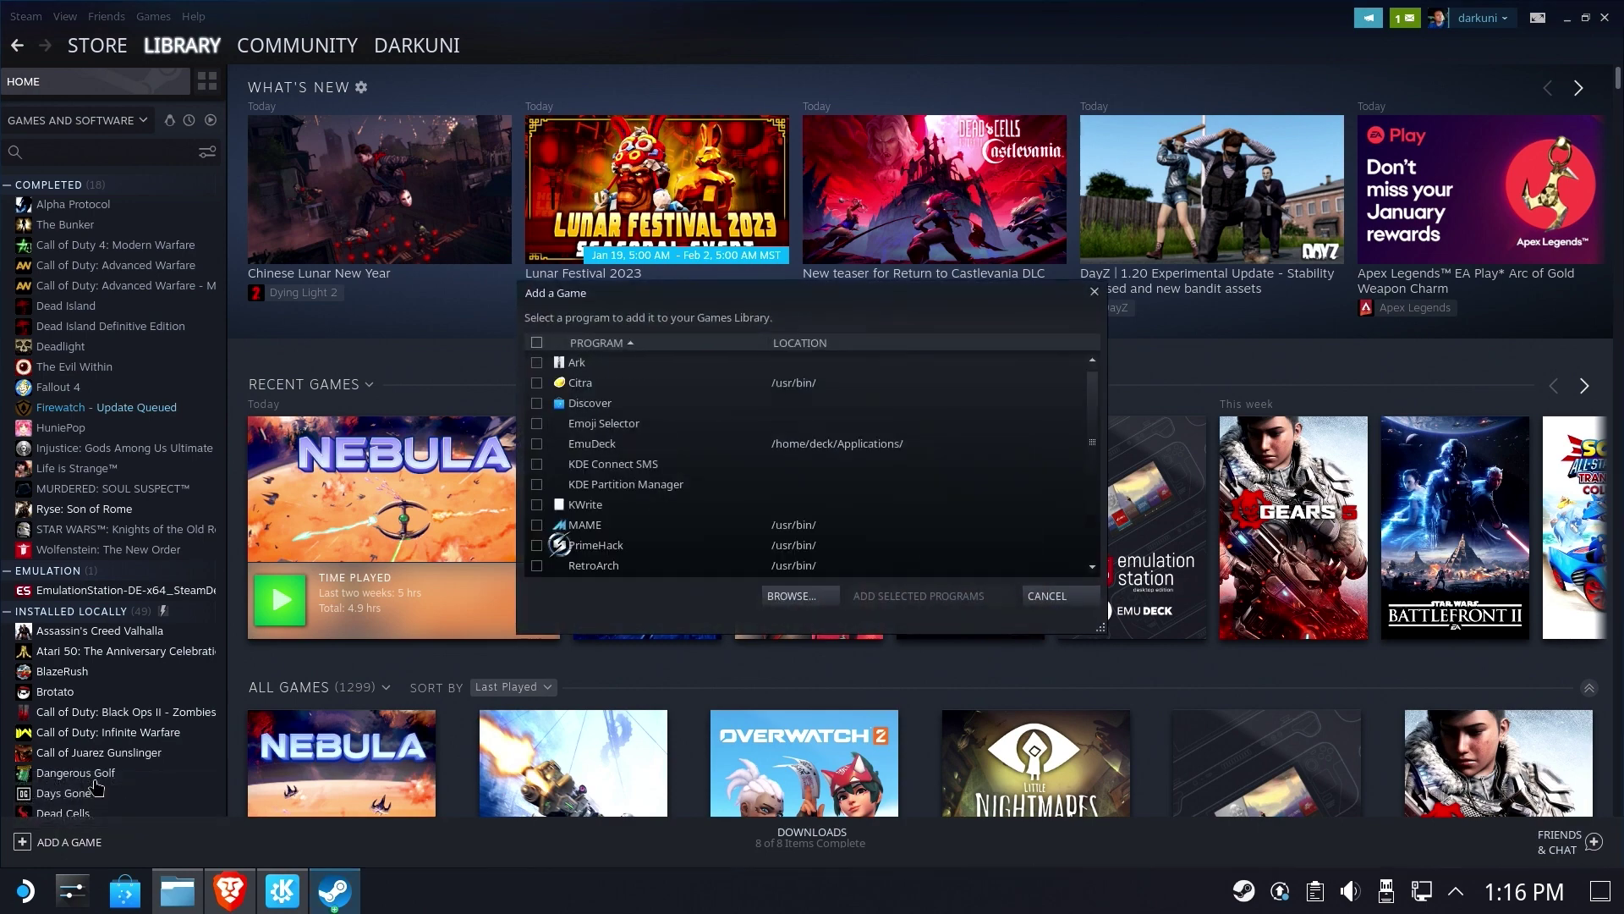
click(788, 597)
Navigate from the root directory to the /run/media/mmcblk0p1/BigPEmu_v104 folder
click(981, 344)
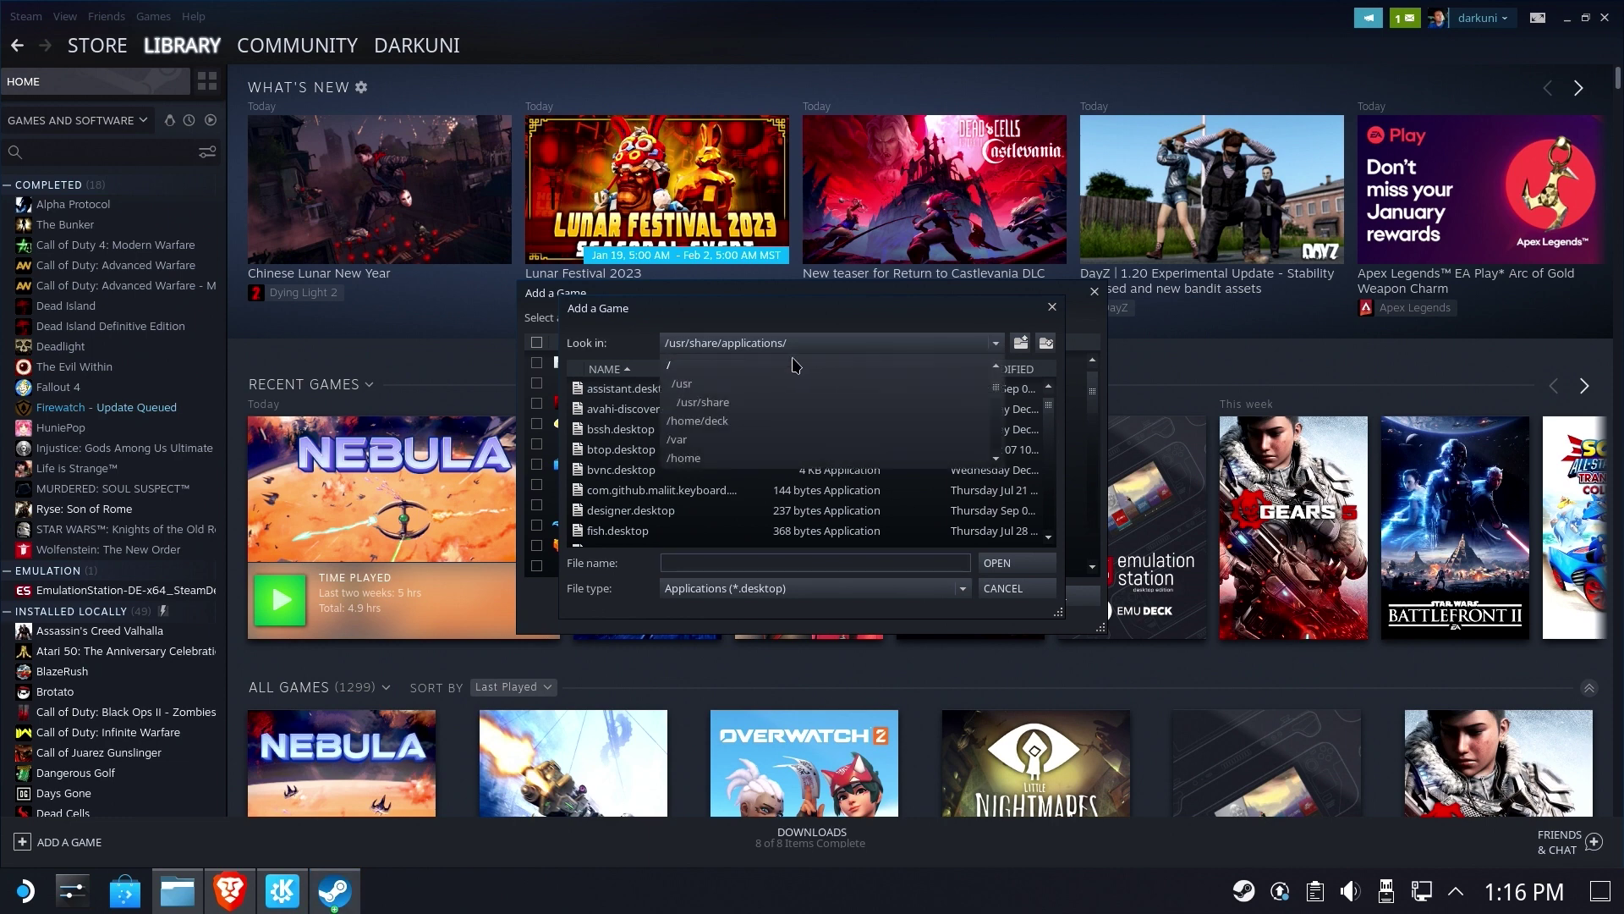
click(793, 365)
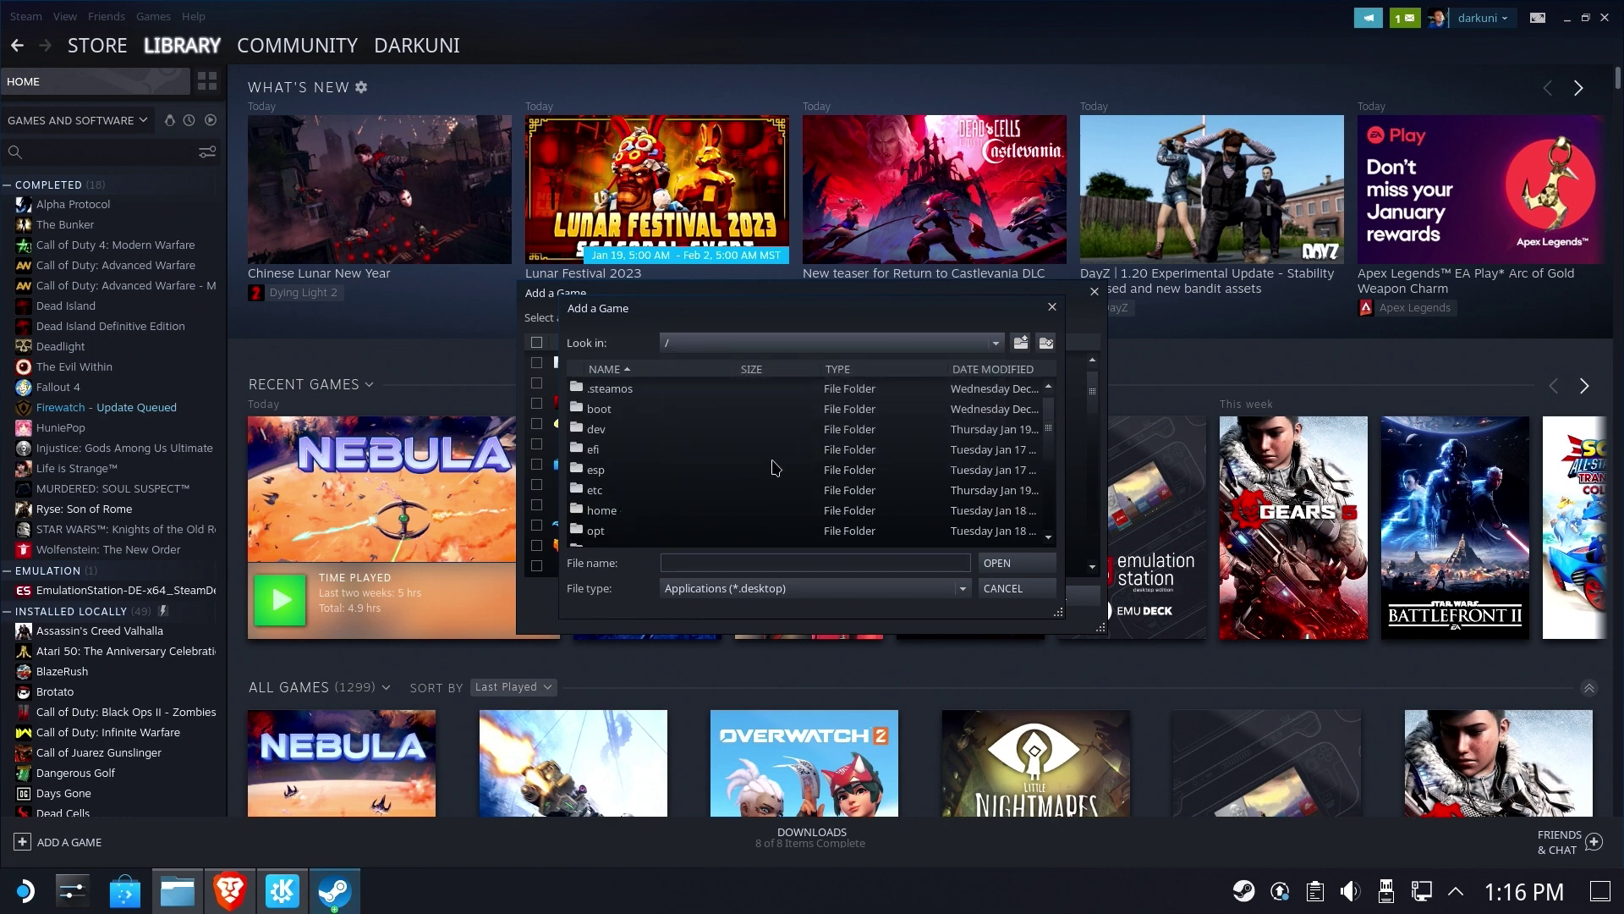
scroll(702, 465, down, 3)
double_click(605, 436)
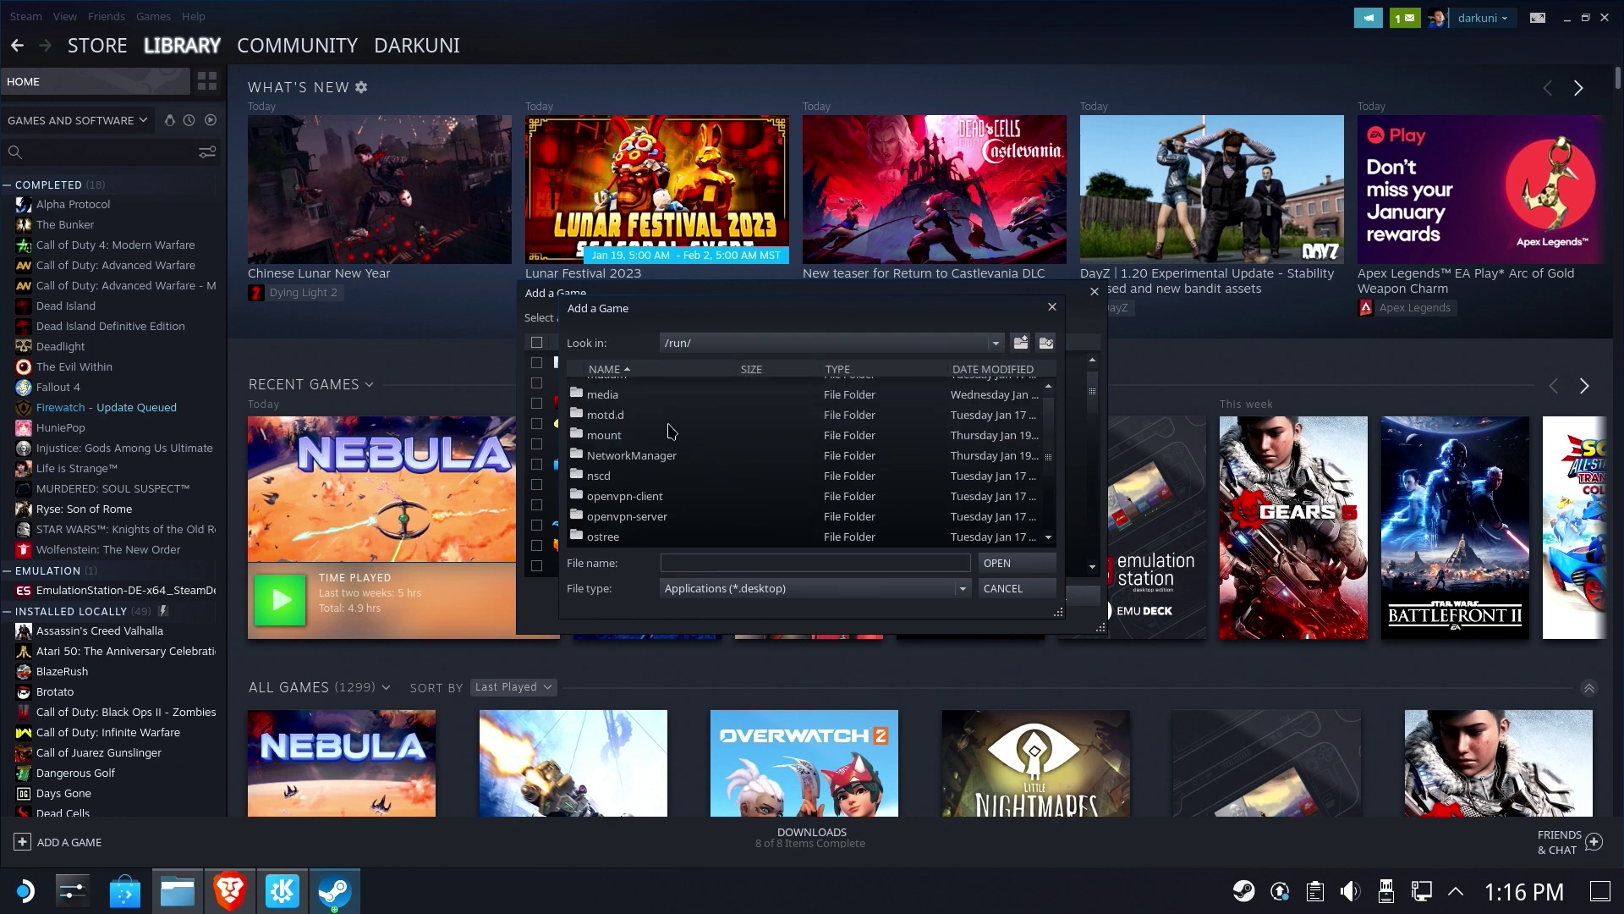
double_click(613, 396)
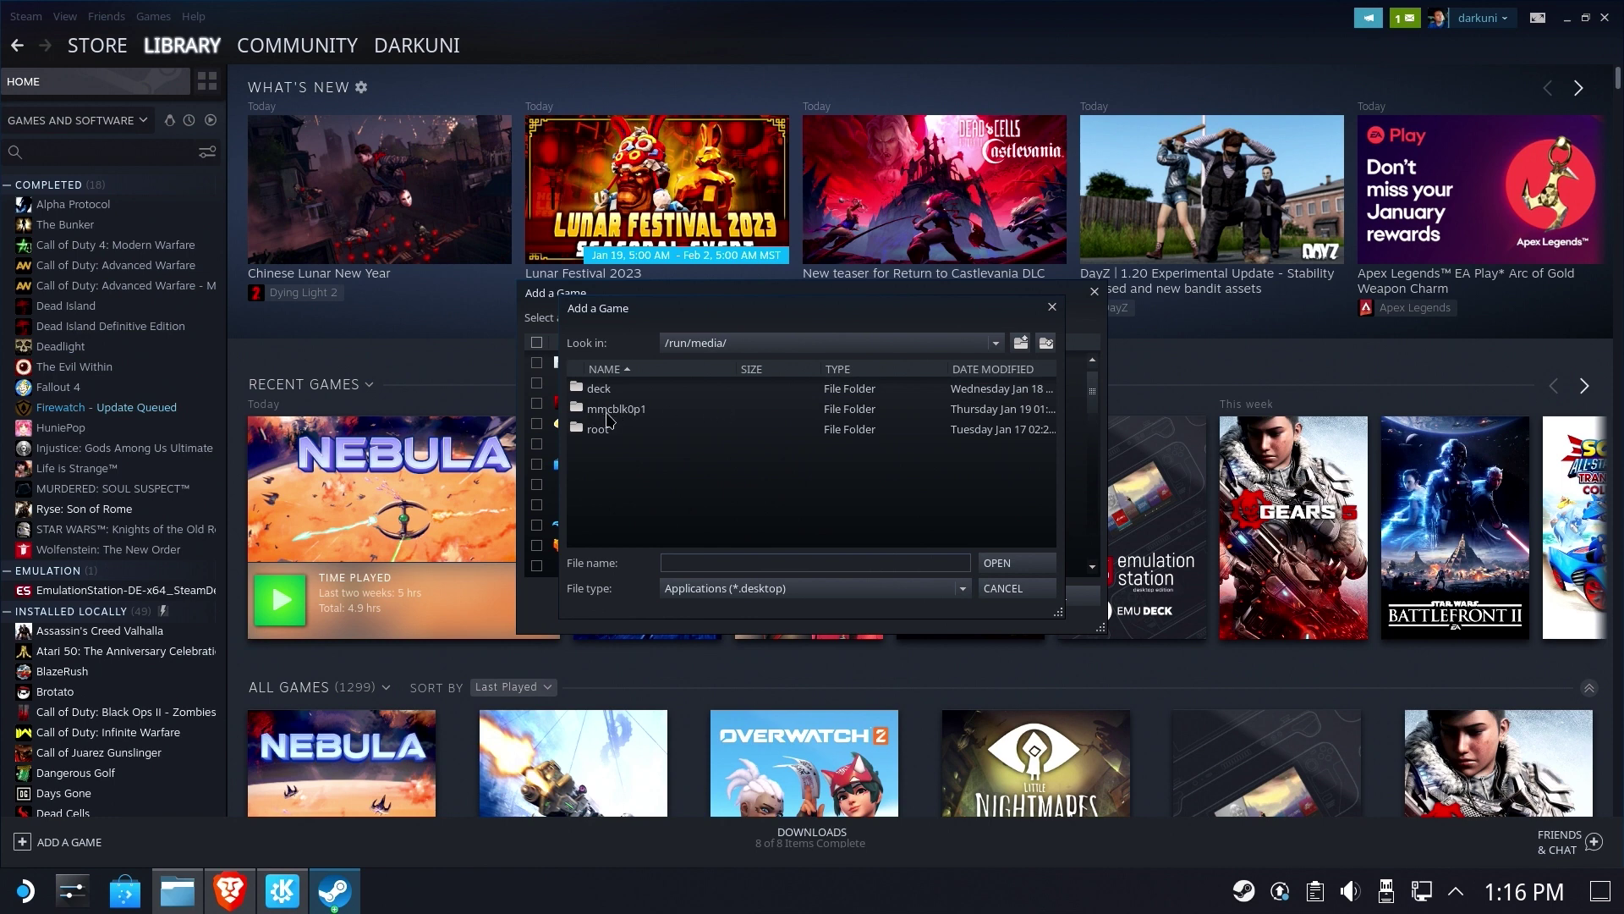
click(625, 412)
double_click(625, 415)
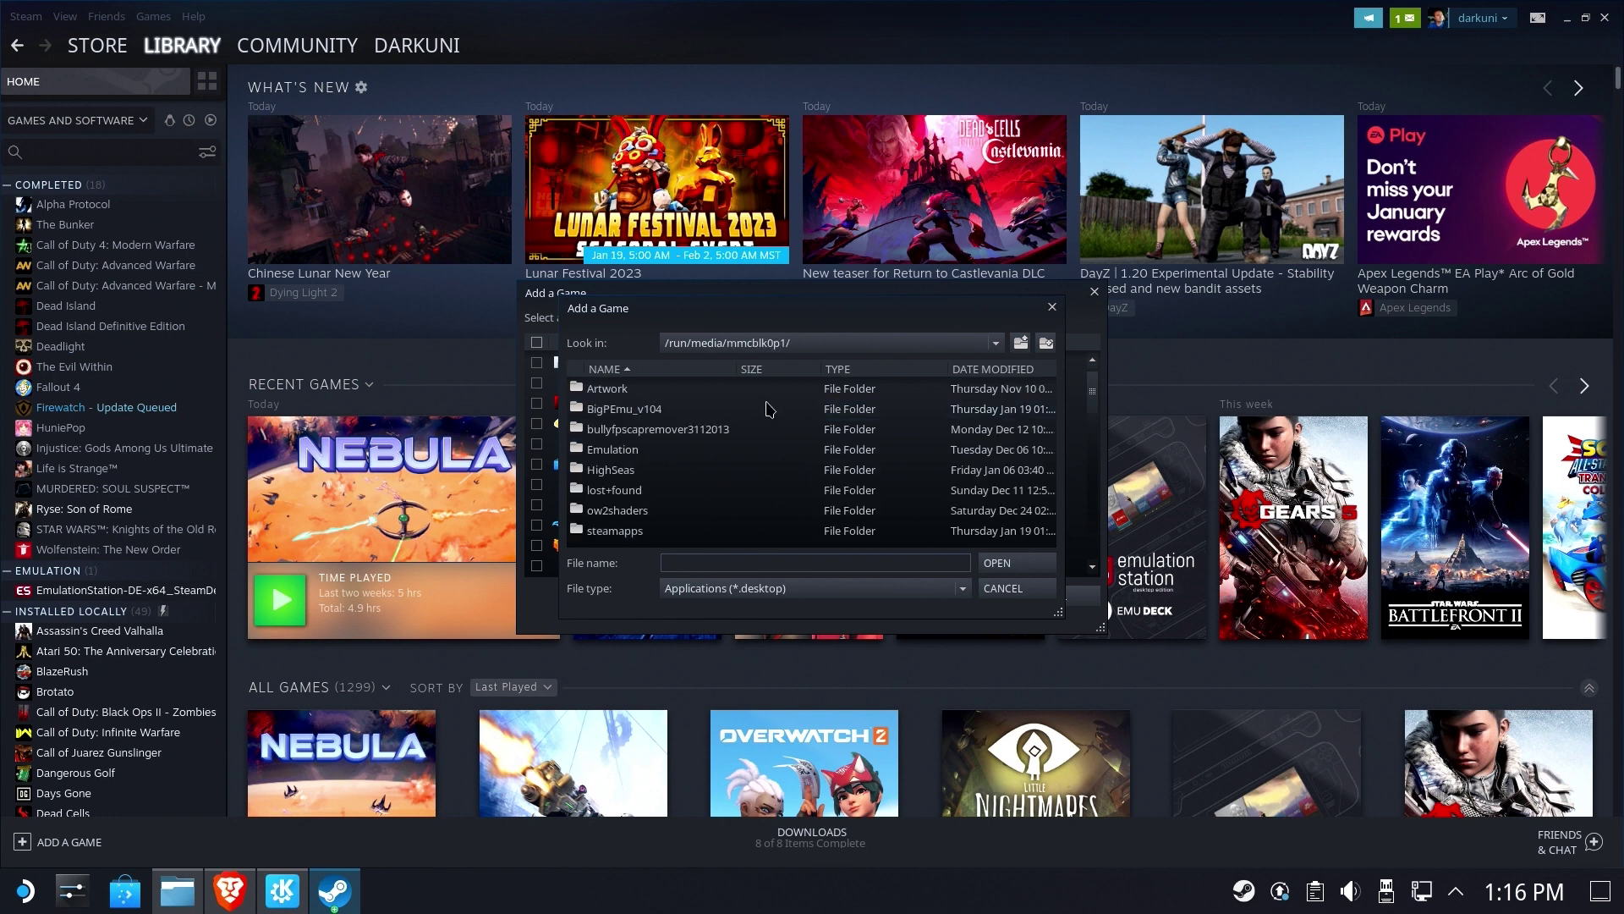
double_click(639, 410)
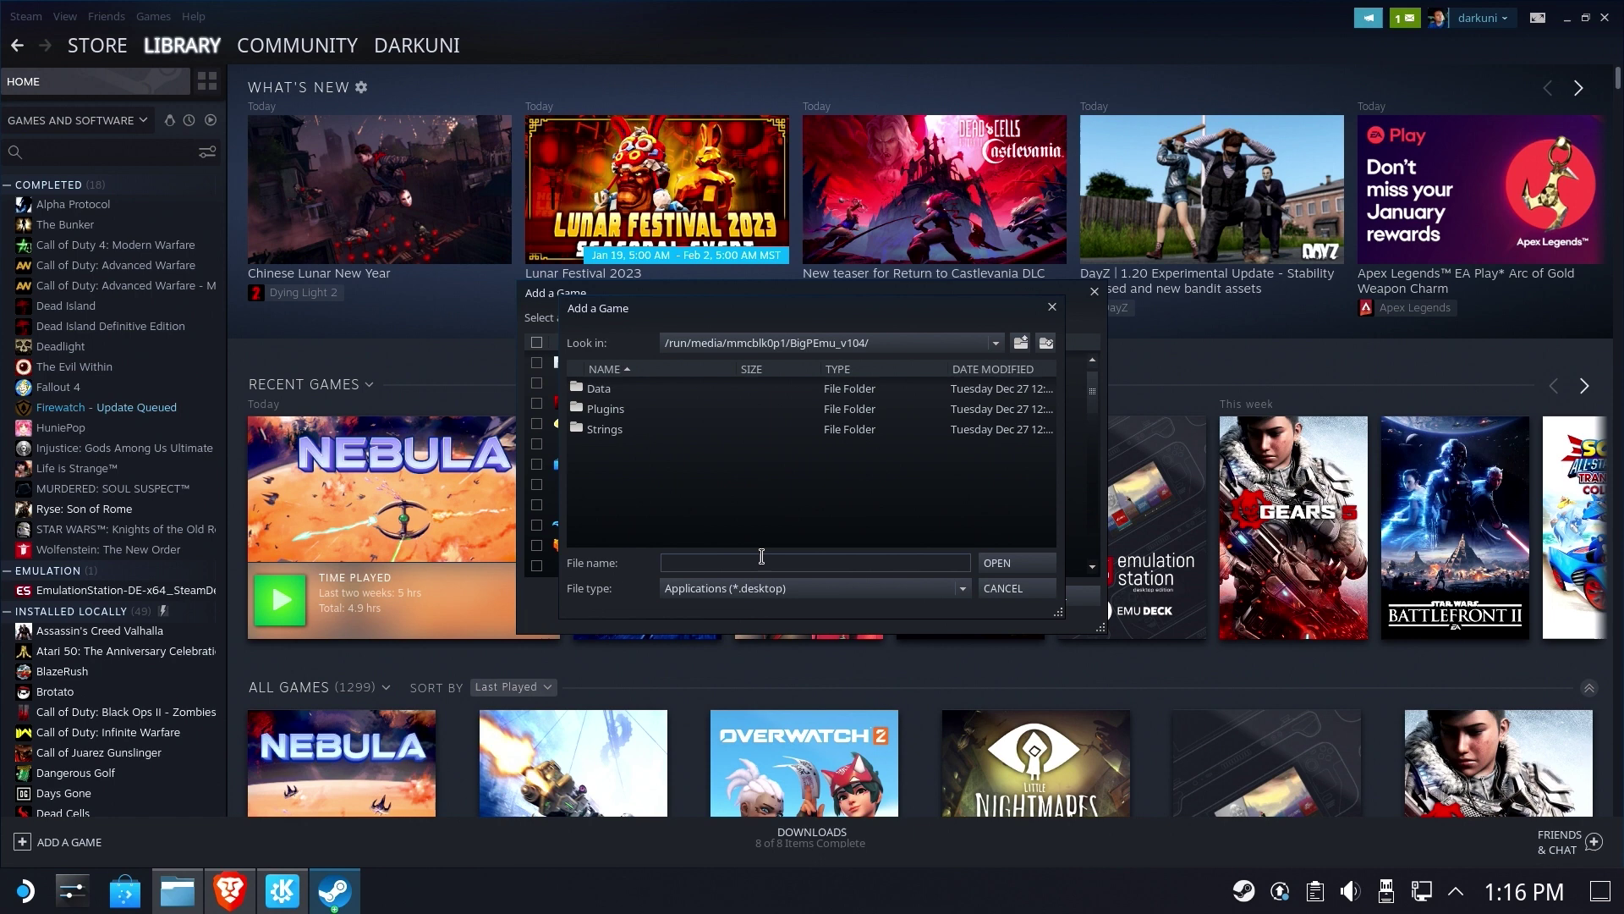
Set the file type filter to All Files and choose BigPEmu.exe as the program to add
click(782, 590)
click(764, 611)
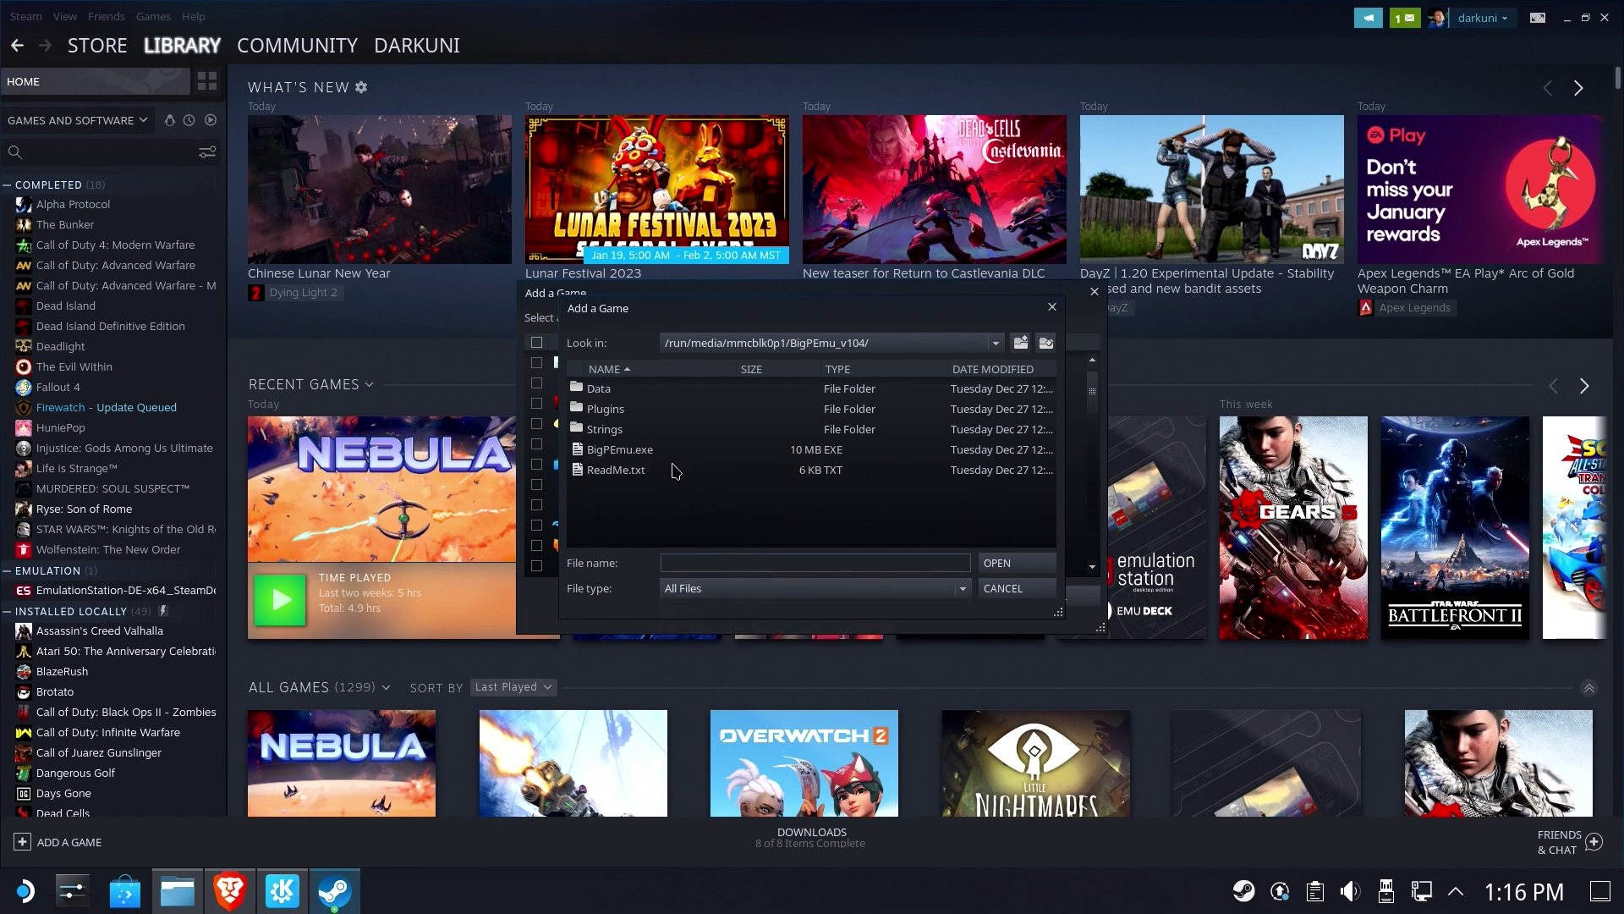
click(641, 453)
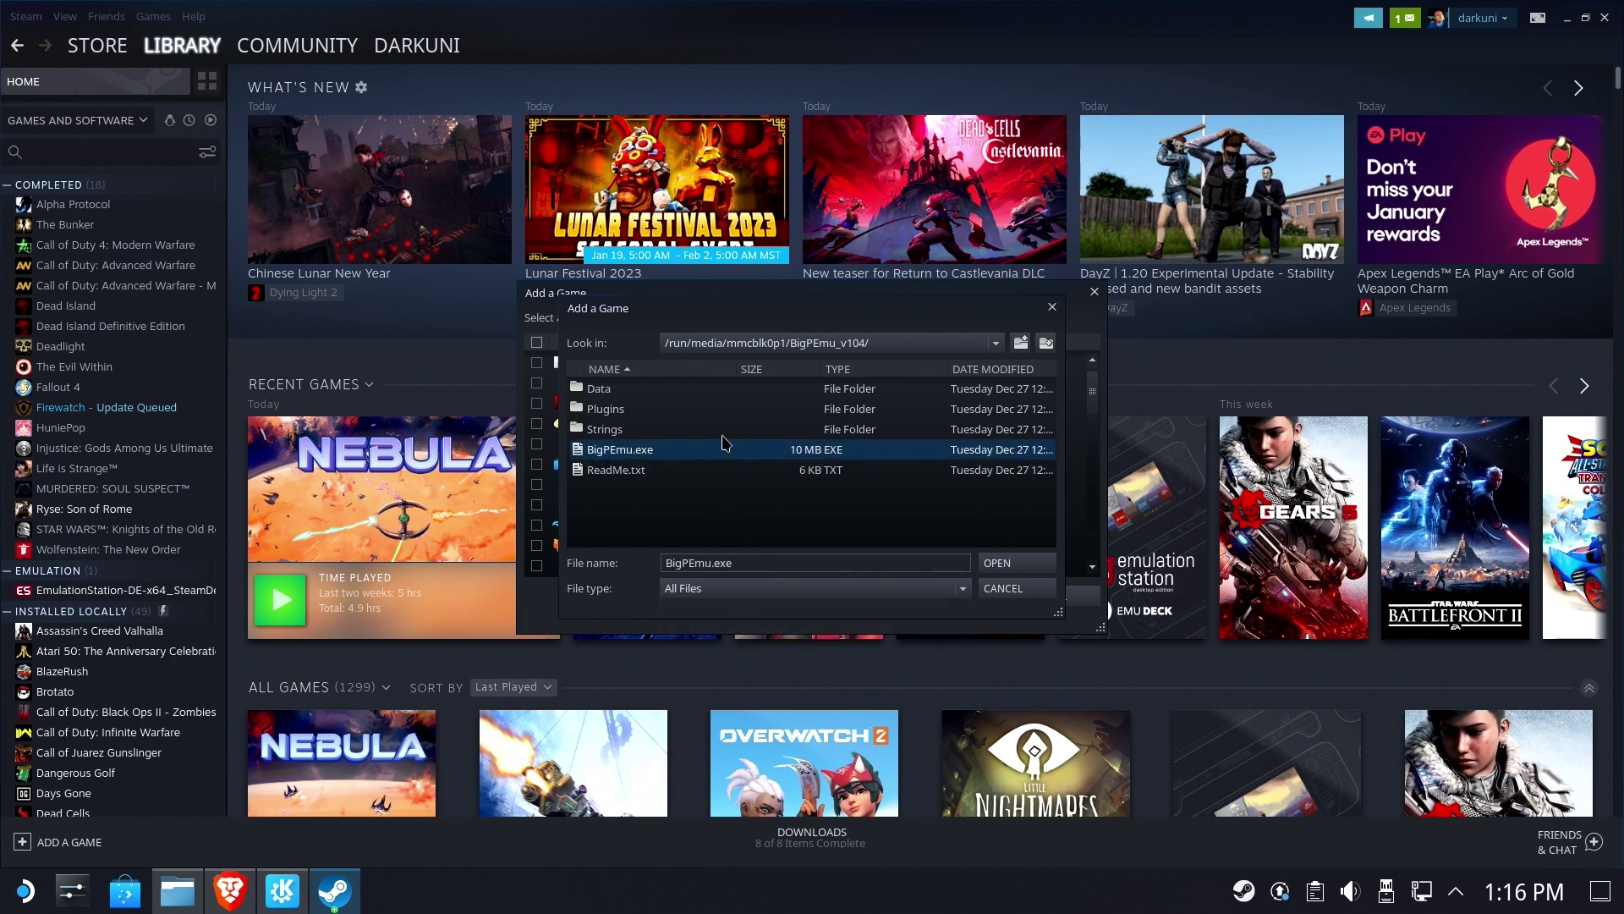
click(988, 564)
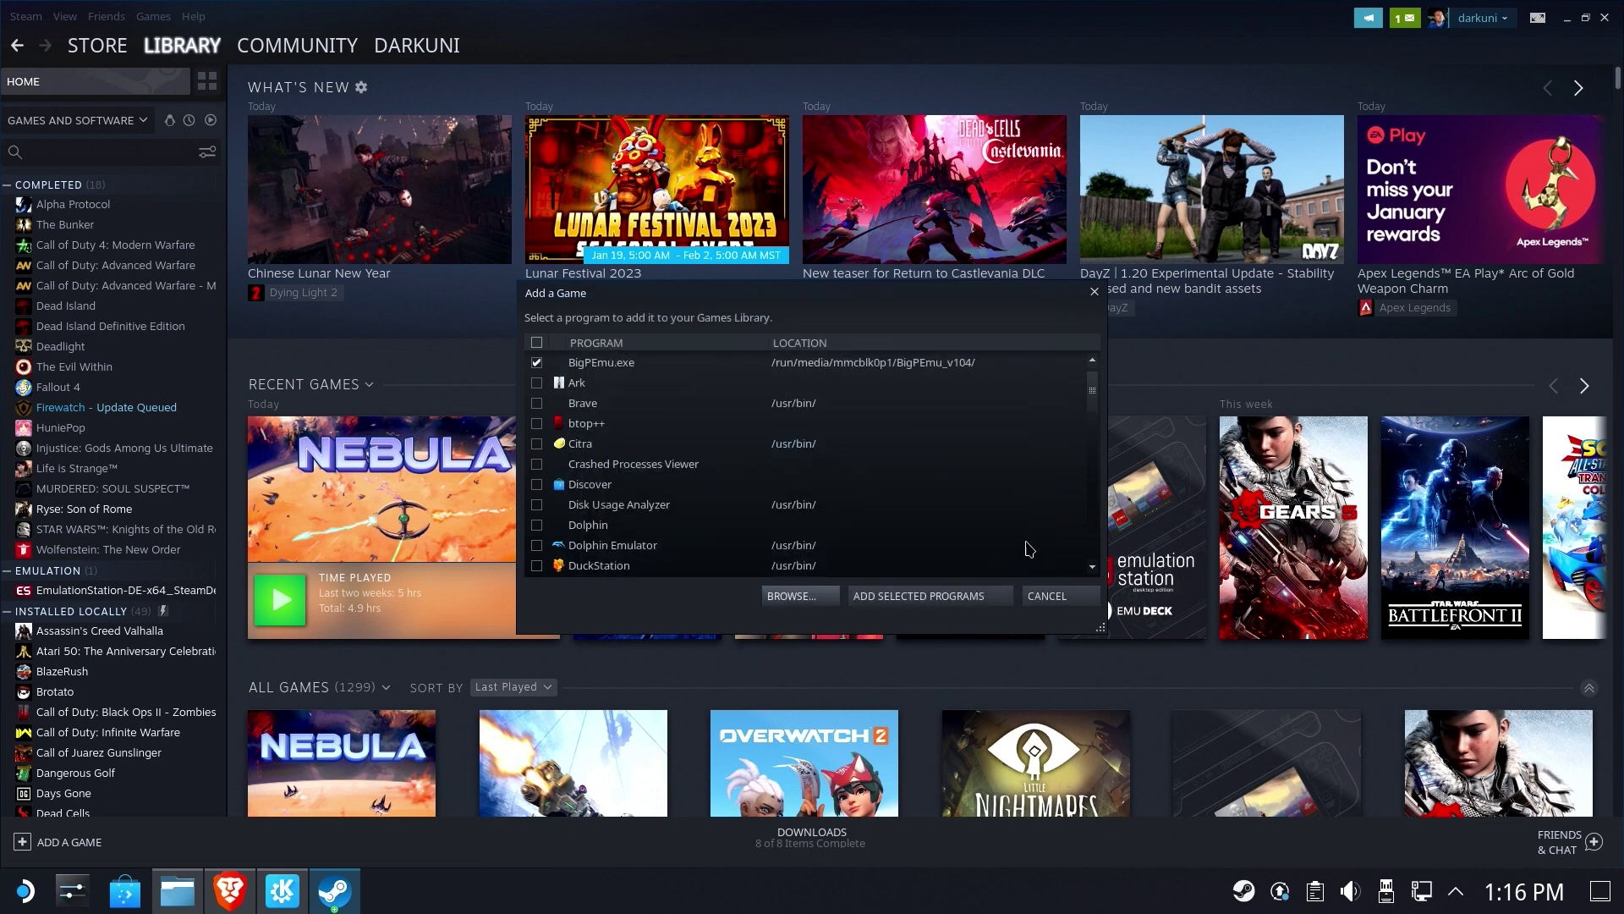
Add the selected BigPEmu.exe to the Steam library and rename its shortcut to BigPEmu
click(888, 597)
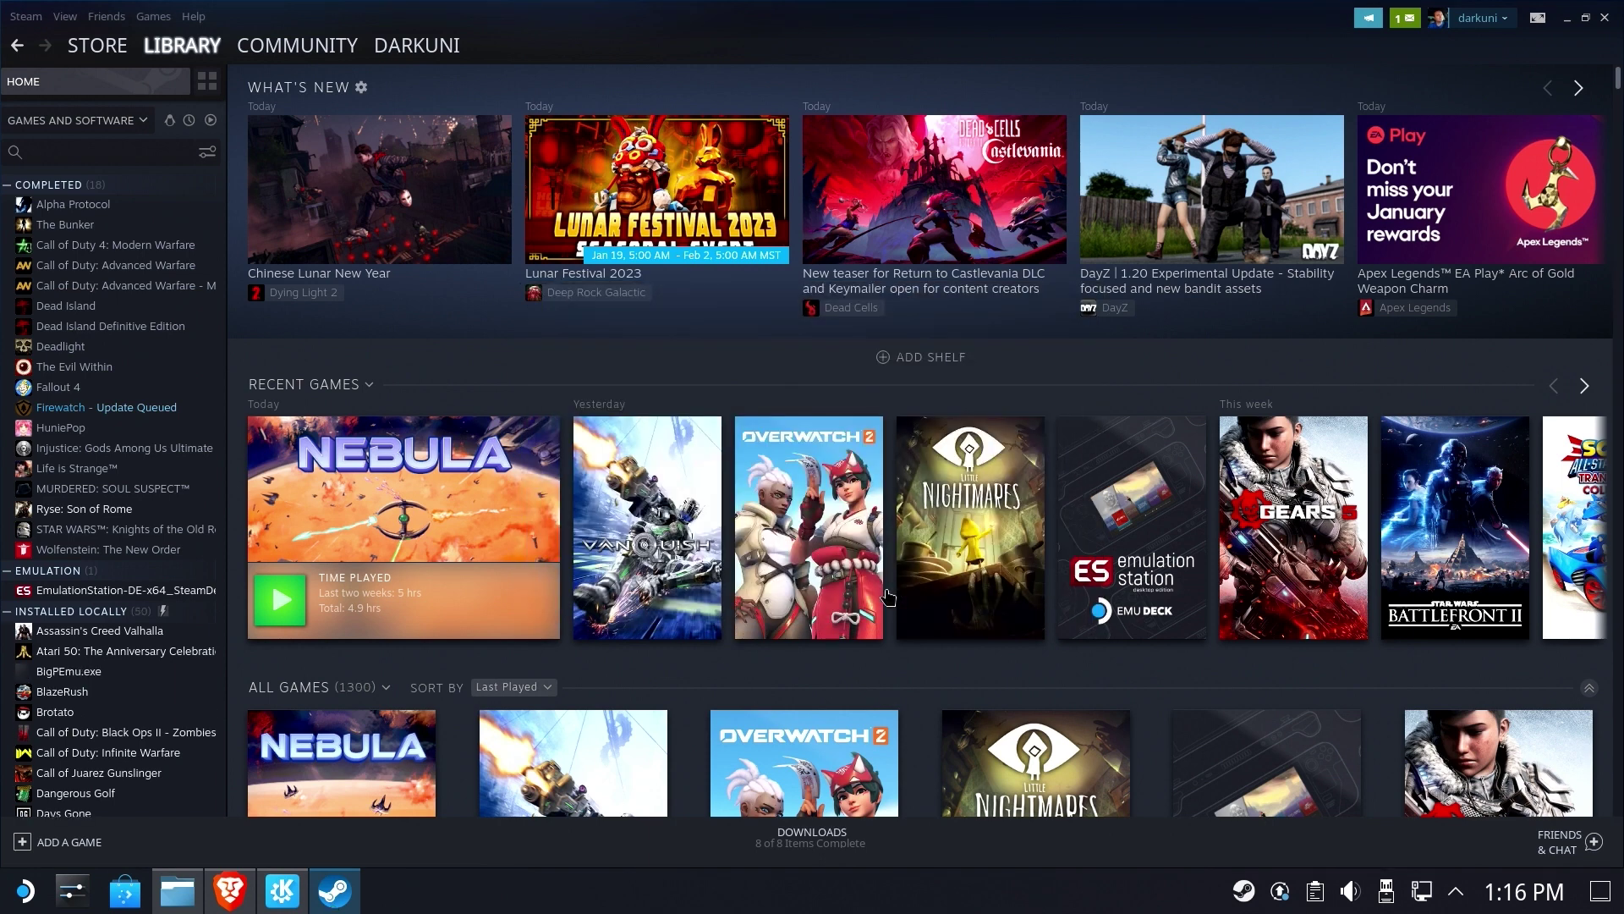
click(73, 673)
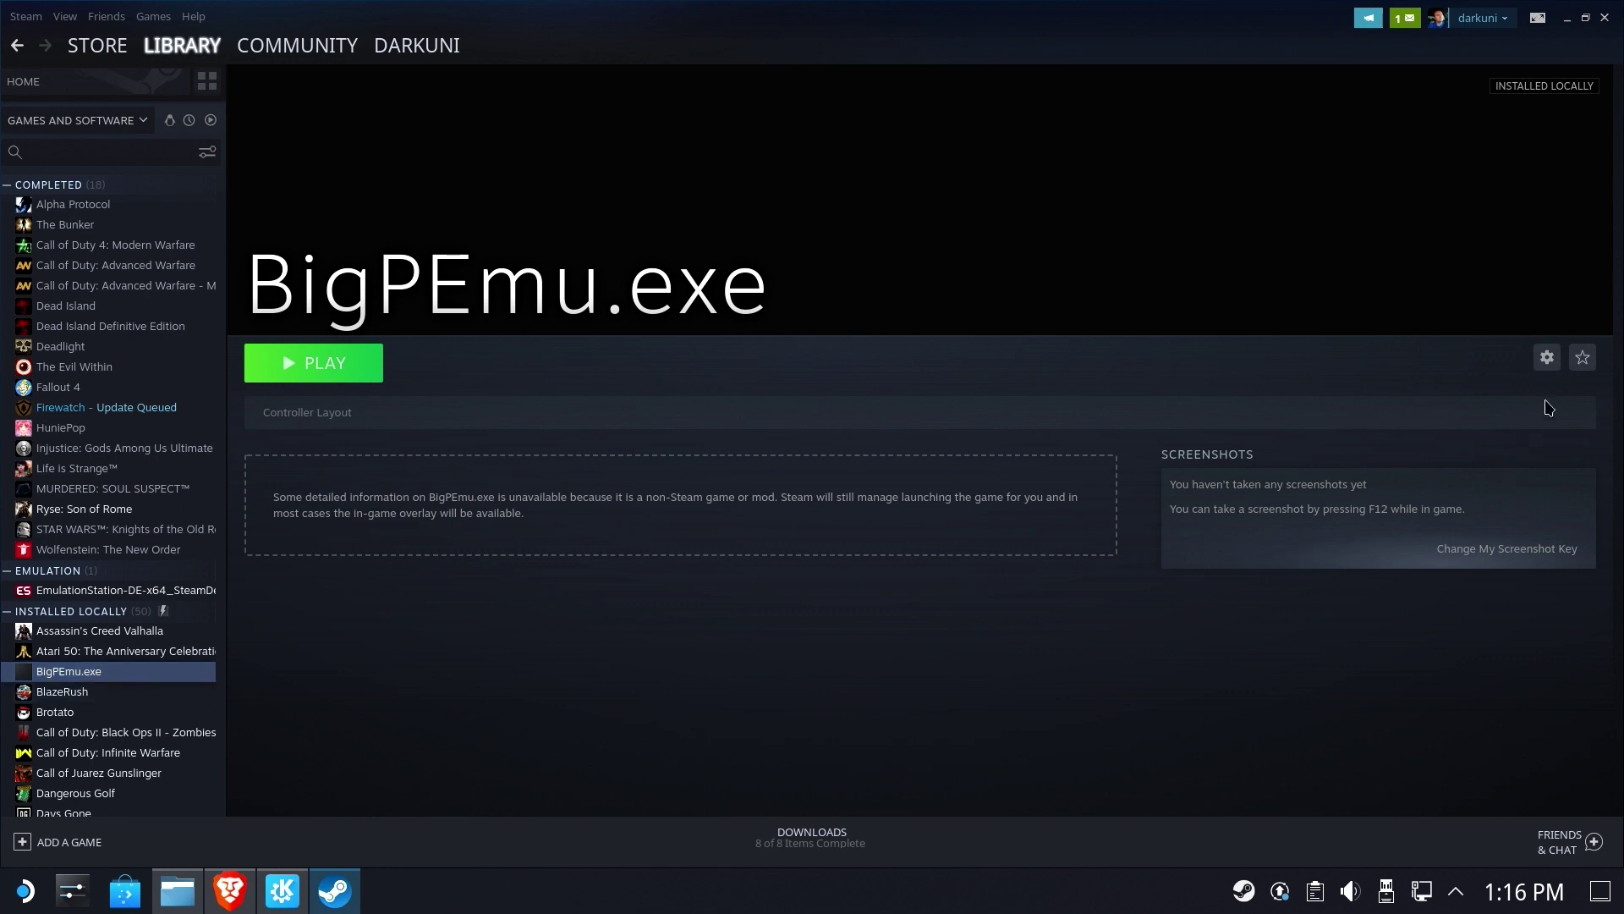
click(1547, 358)
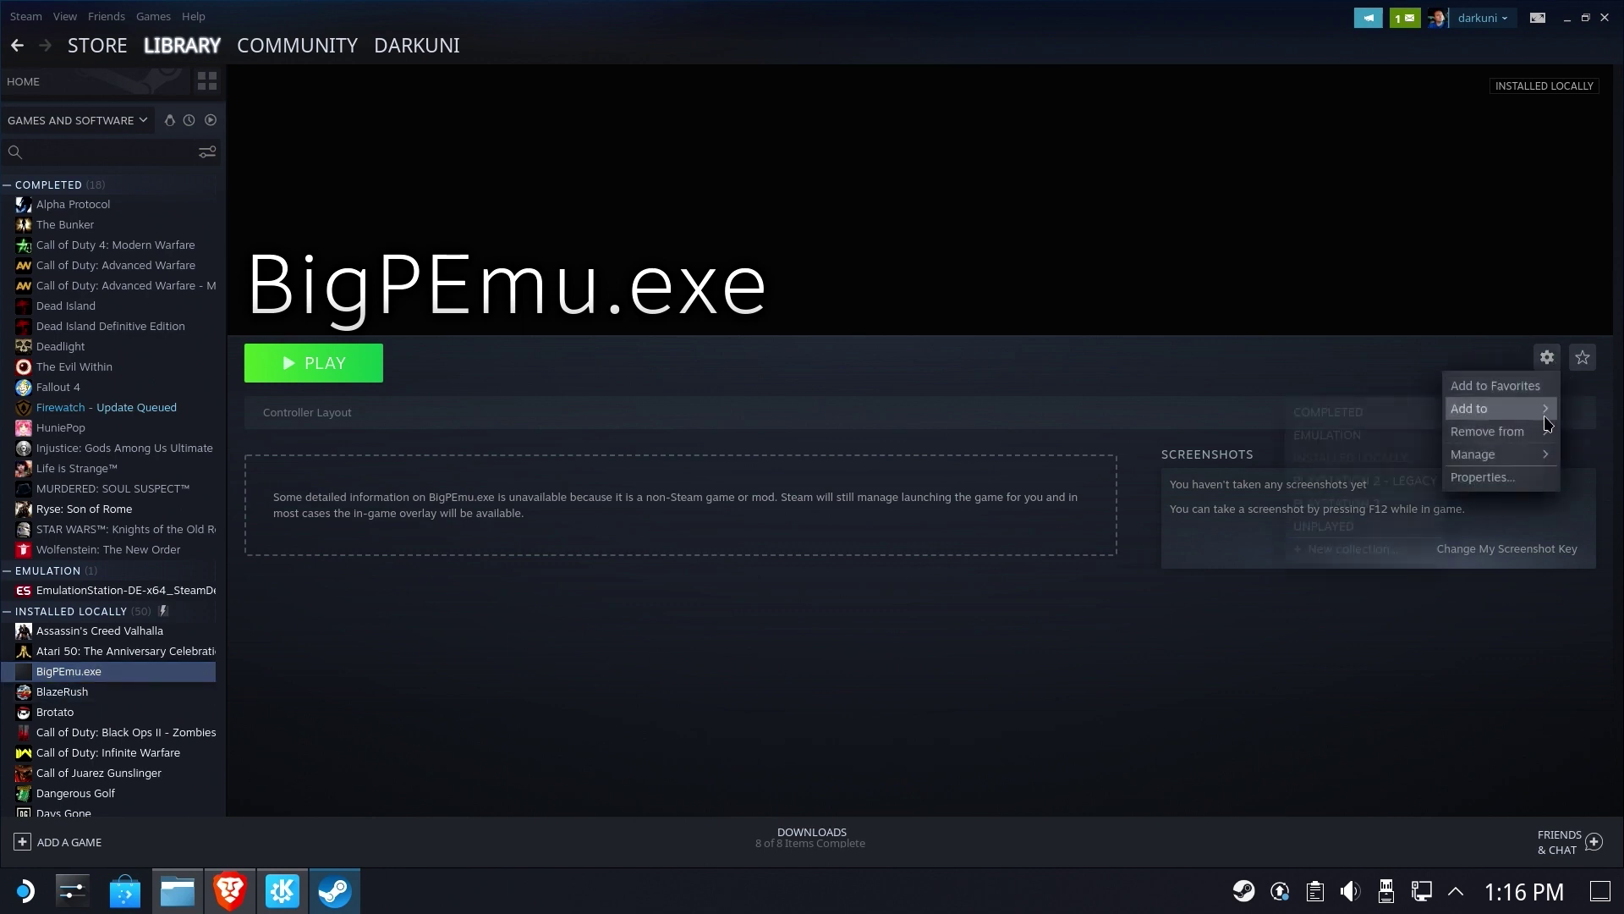
click(1504, 474)
click(883, 306)
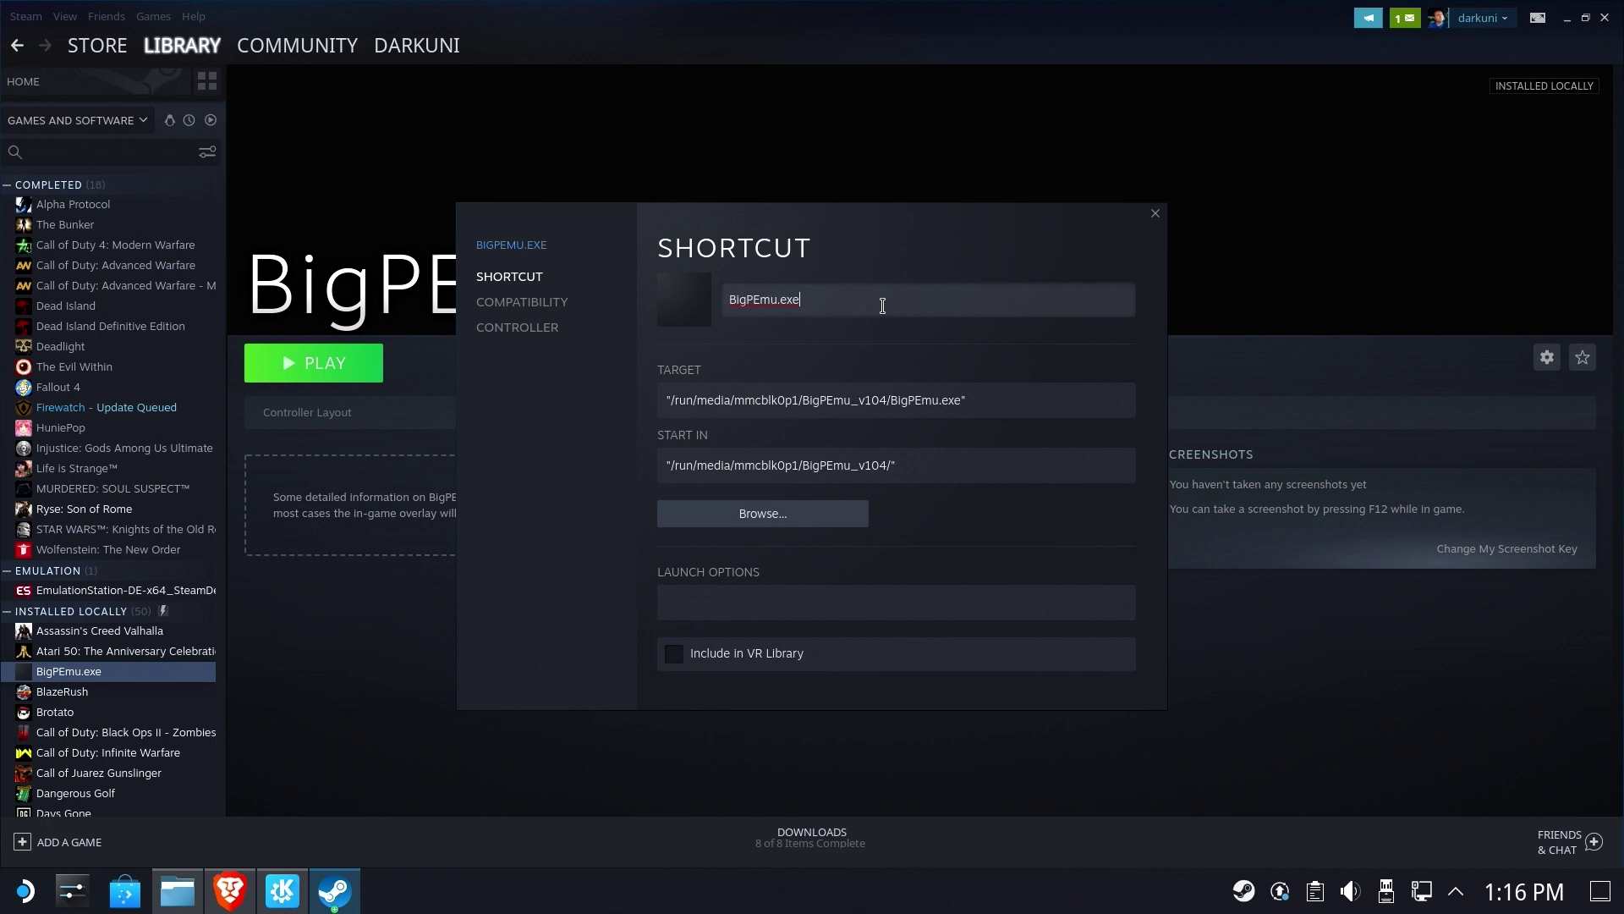
key(BackSpace)
key(BackSpace)
key(BackSpace)
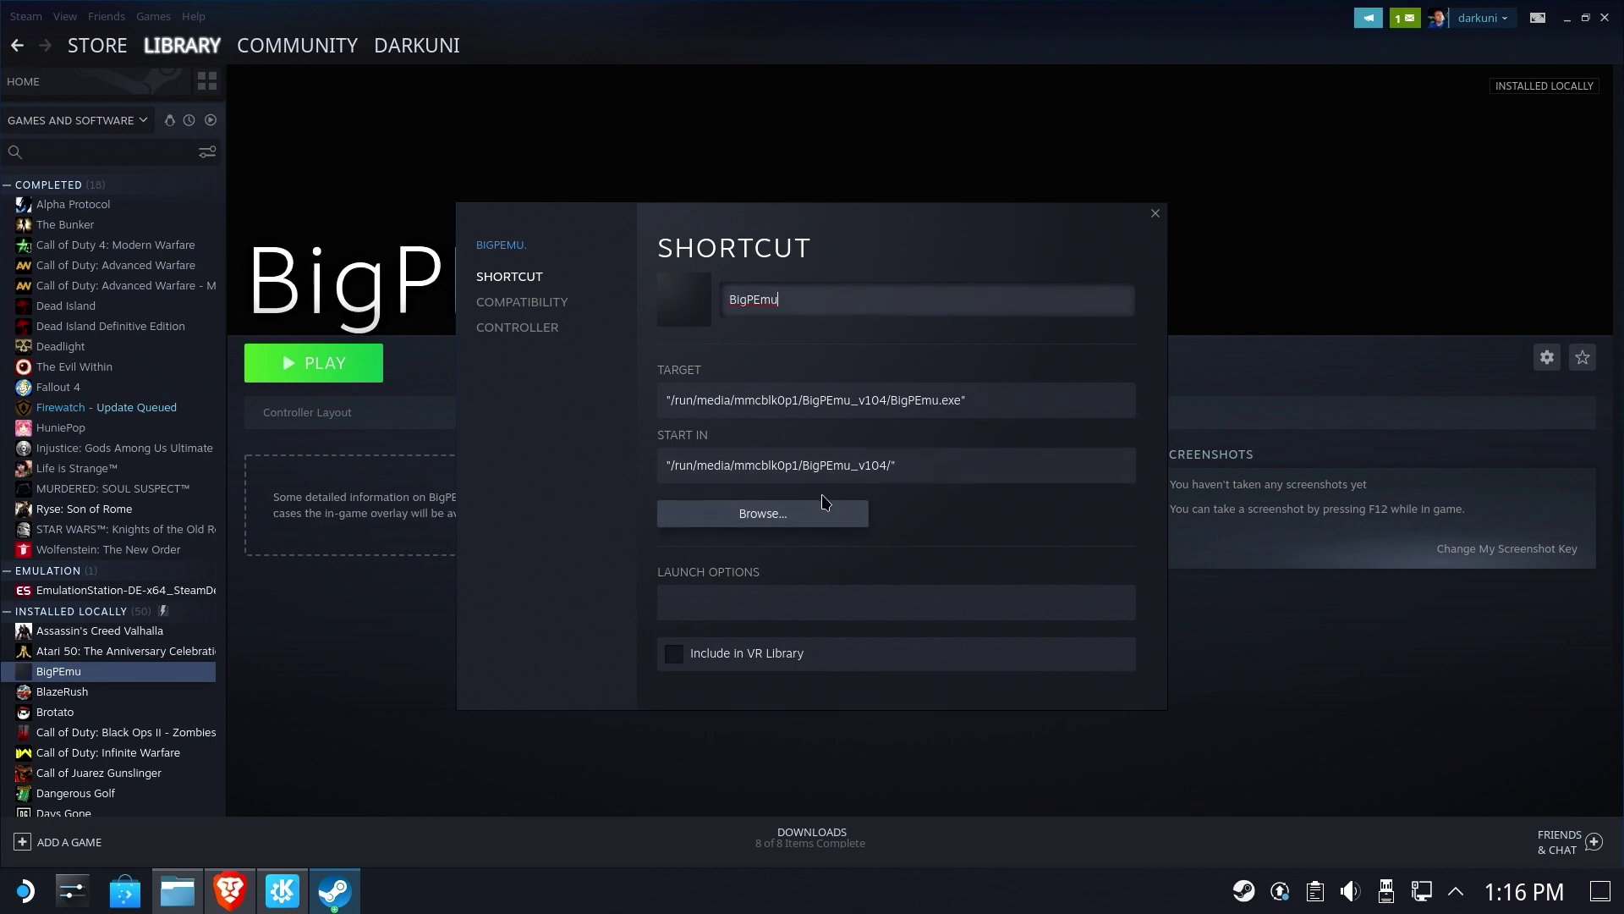
Force BigPEmu to use the GE-Proton7-43 compatibility tool and launch it
click(570, 304)
click(843, 292)
click(836, 348)
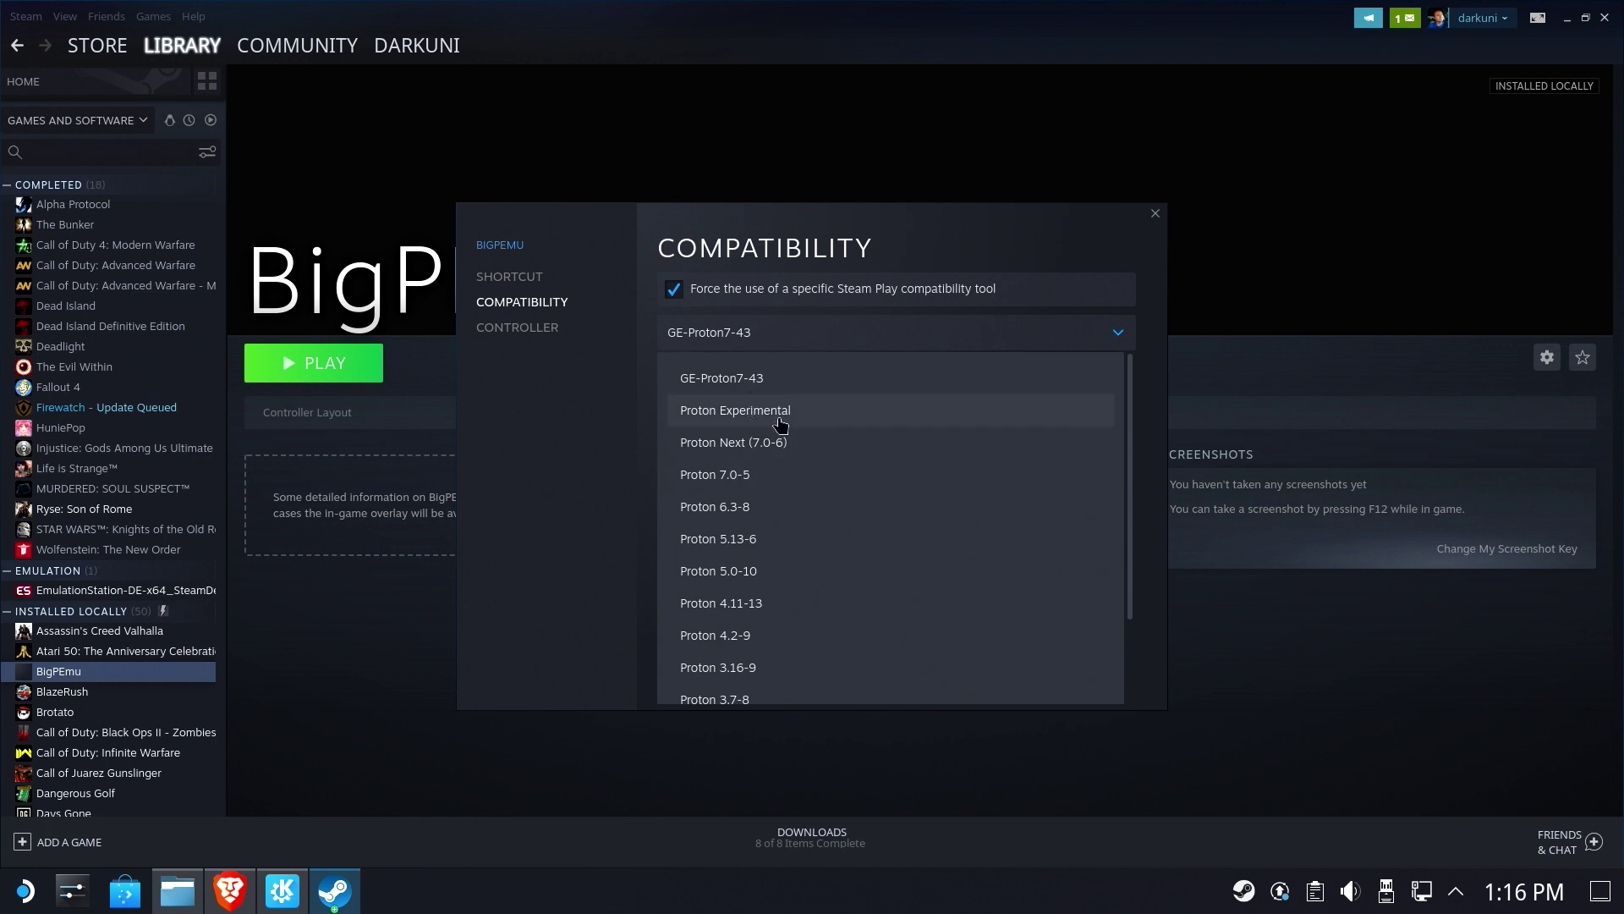
click(761, 390)
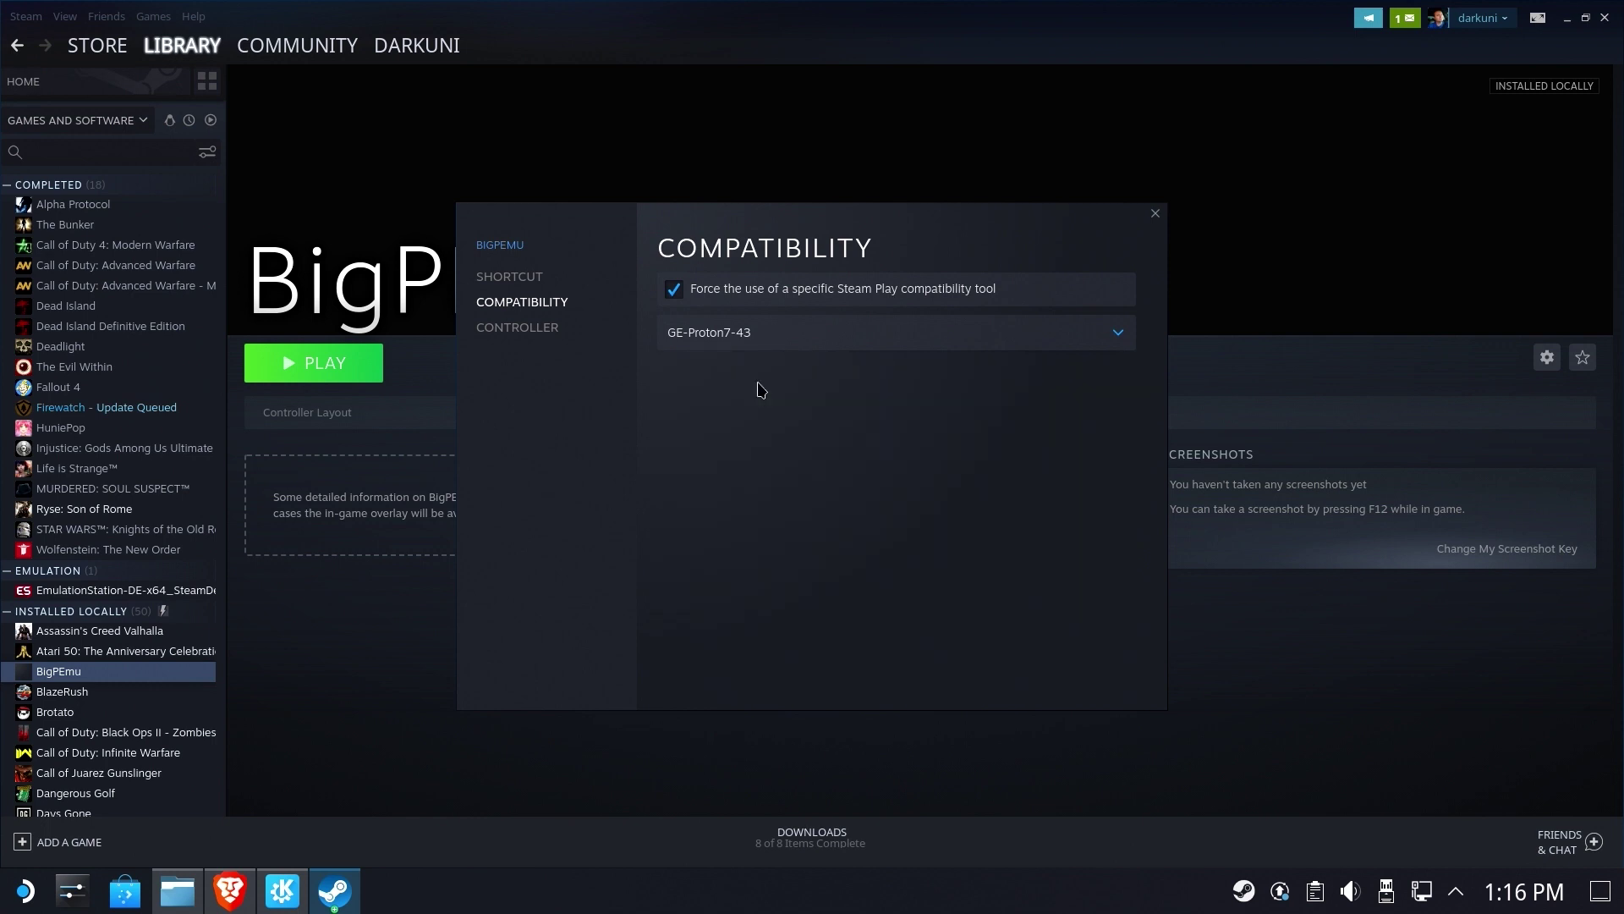
click(1154, 217)
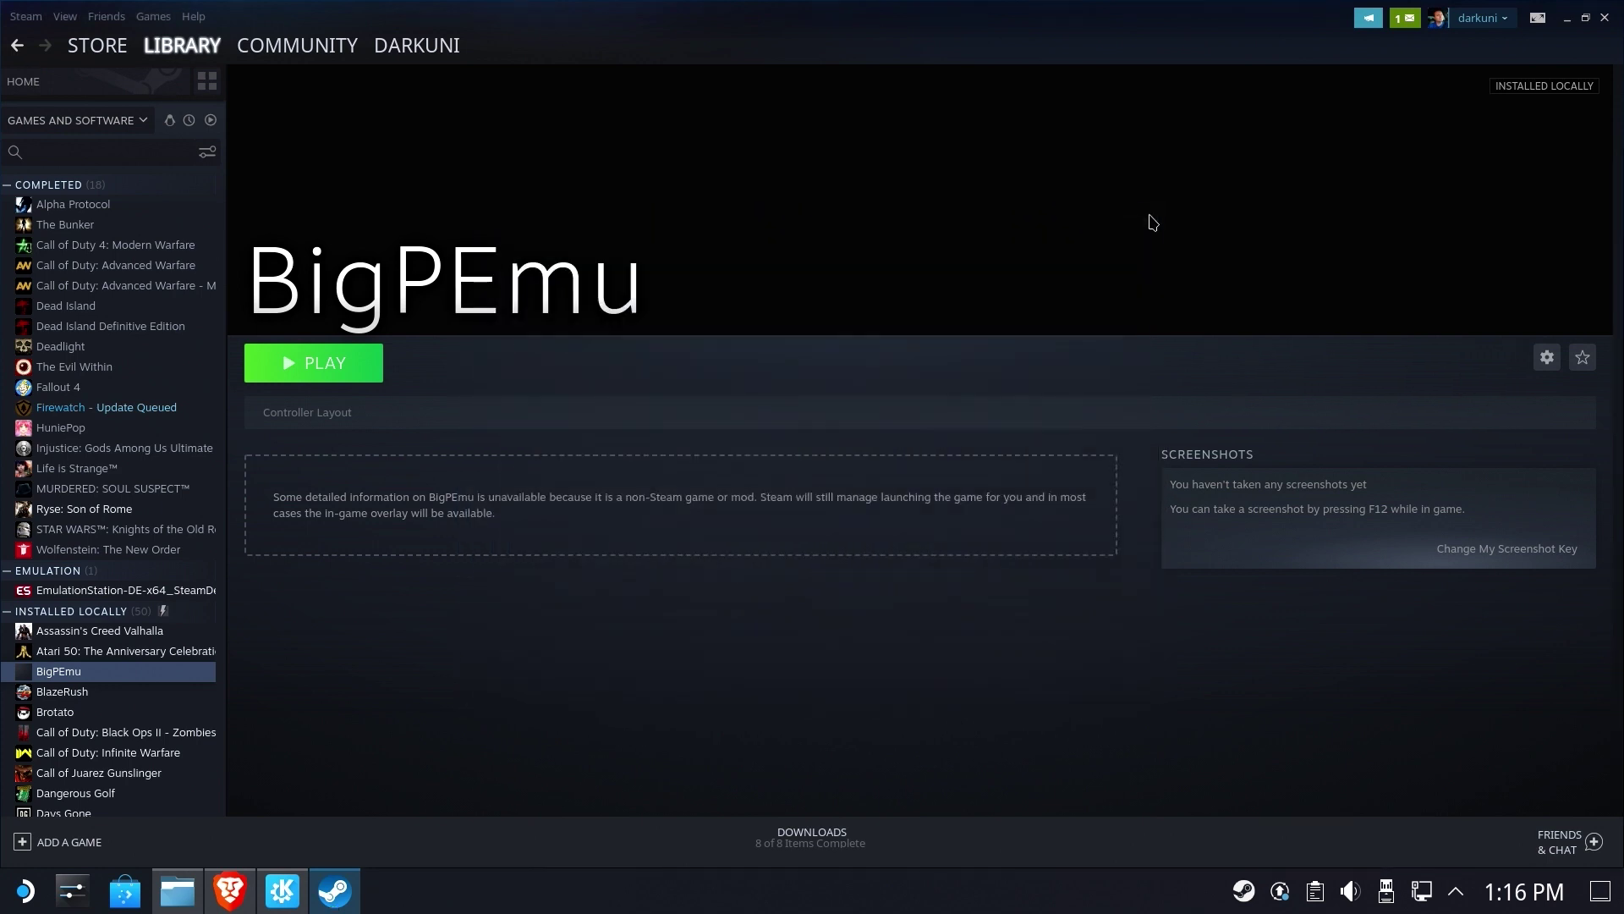
click(347, 365)
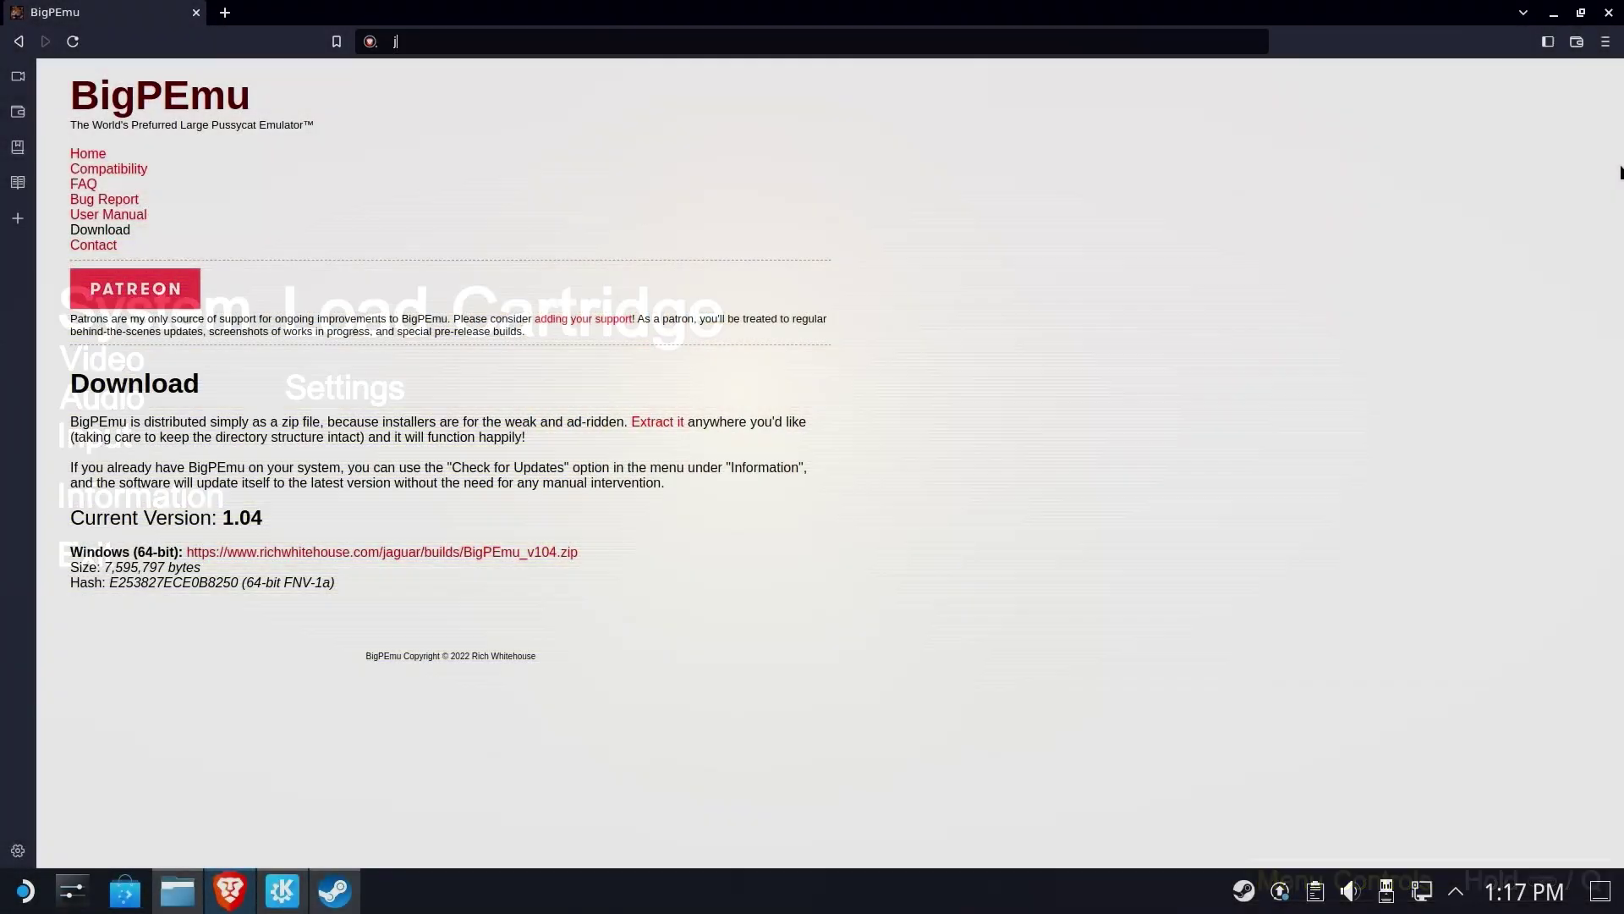
In the Brave browser, search the web for "jaguar roms" and look through the results
key(ctrl+l)
text(jaguar roms)
key(Return)
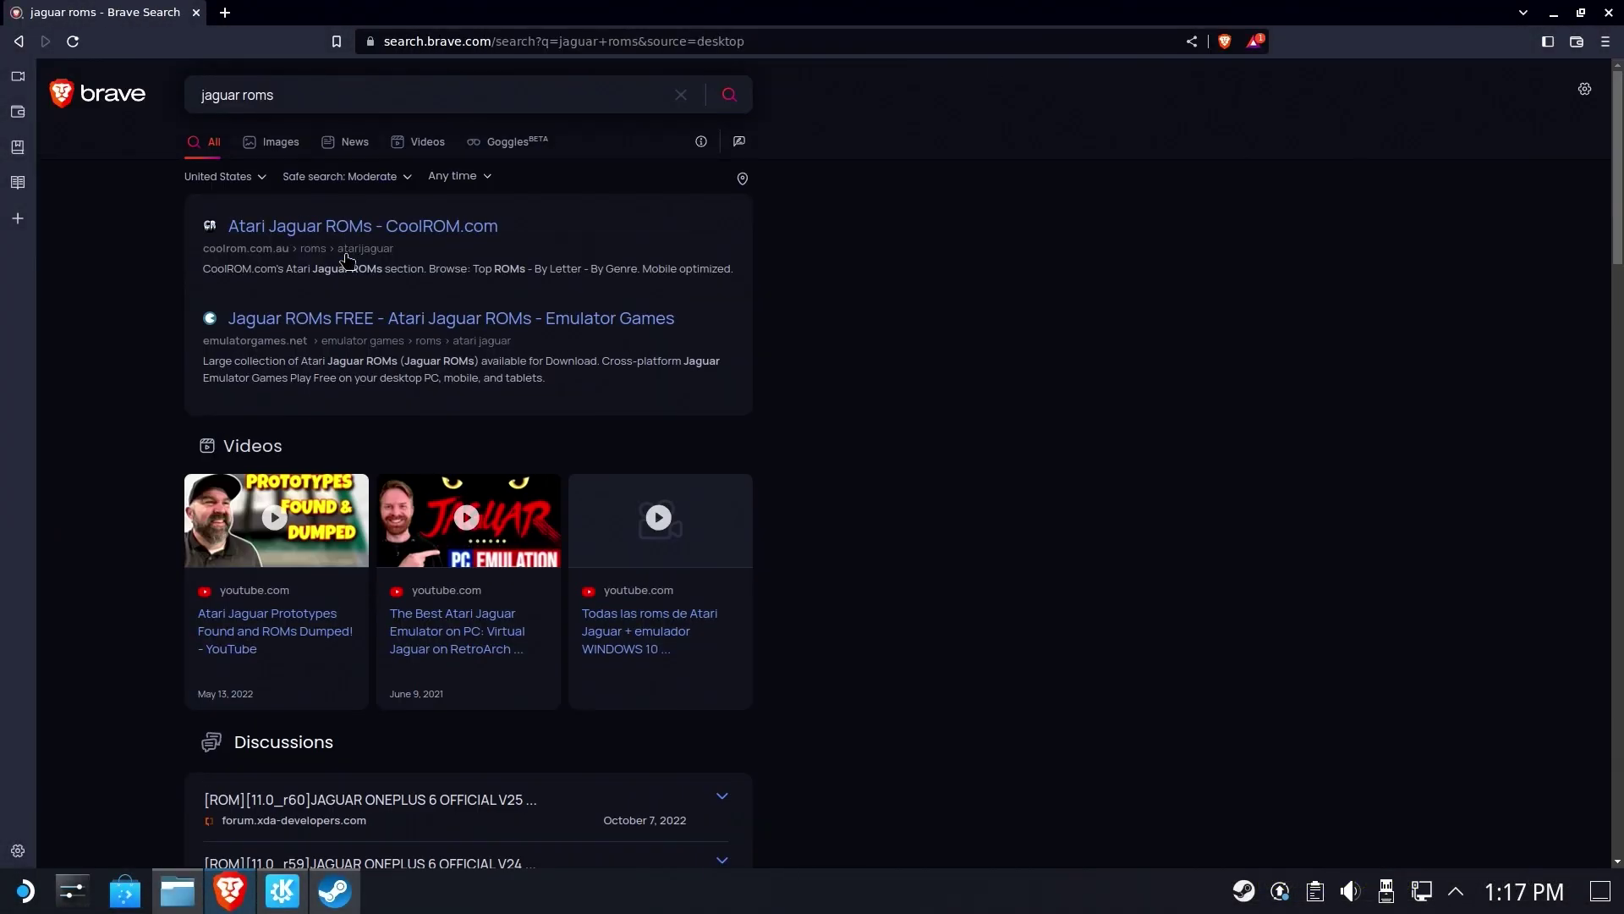
scroll(347, 260, down, 3)
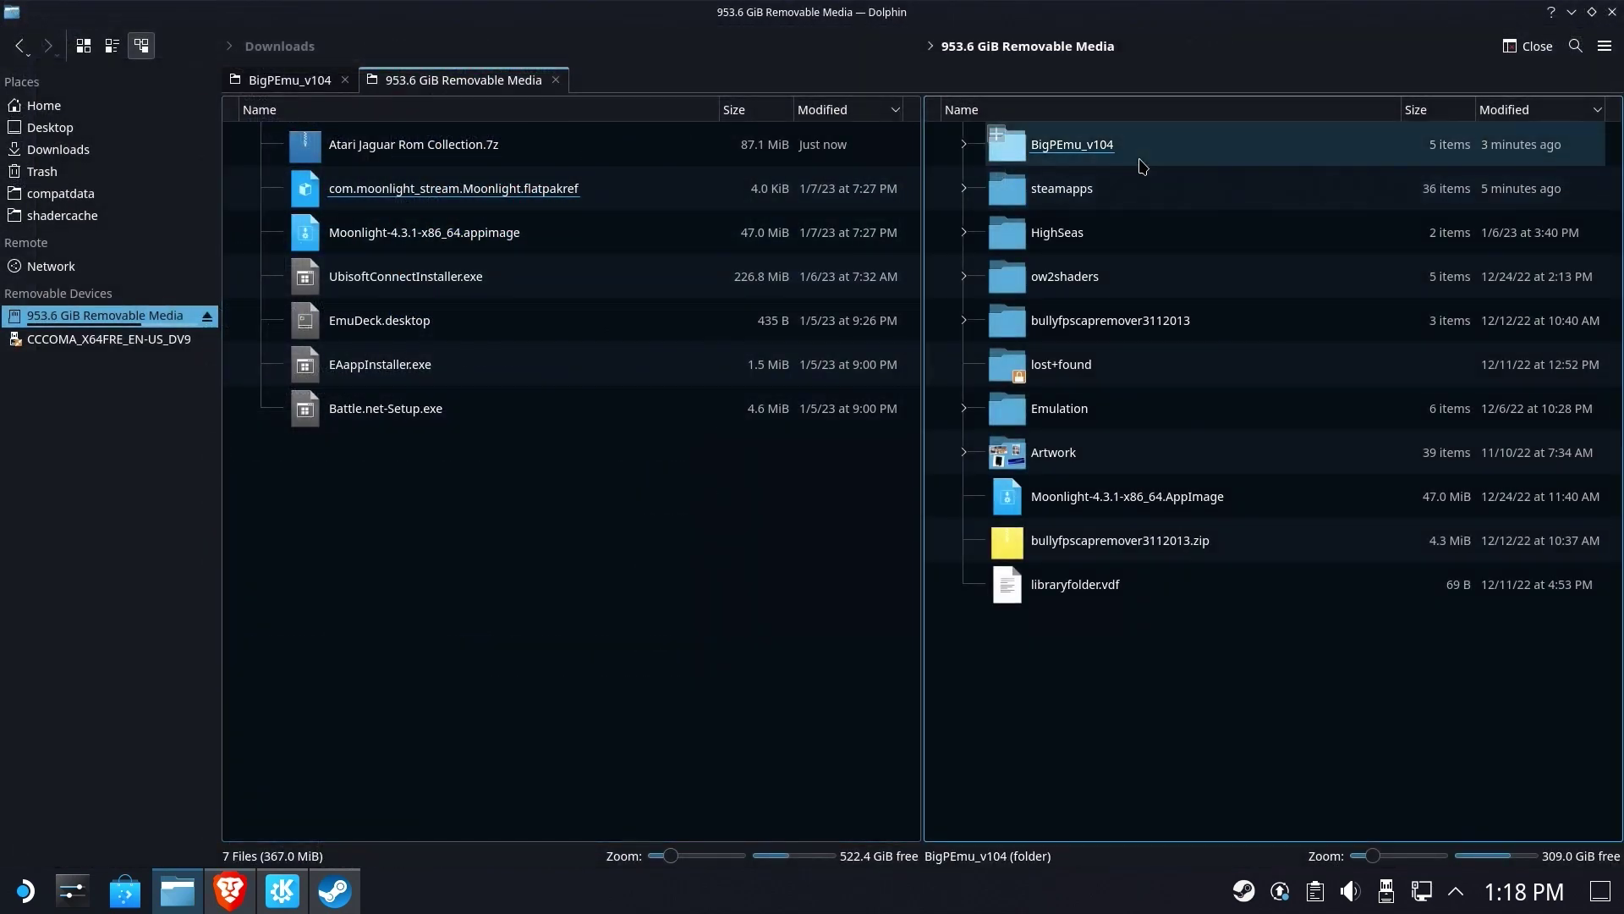
In the Dolphin file manager, move the ROMS folder from Atari Jaguar Rom Collection into BigPEmu_v104 on the removable media
click(1142, 166)
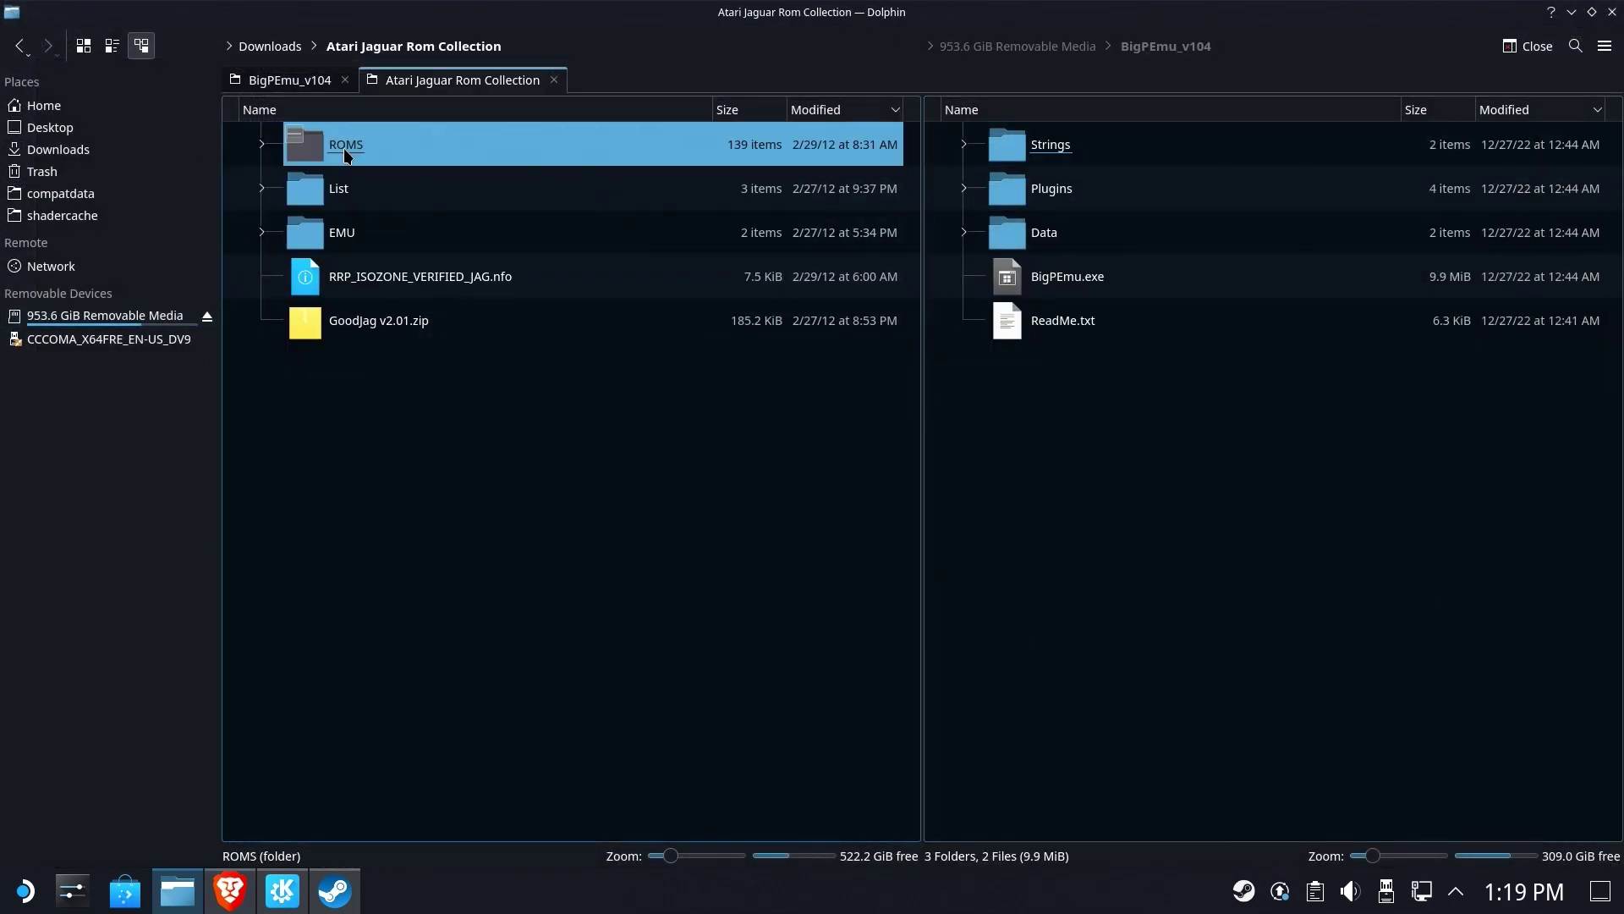
right_click(345, 151)
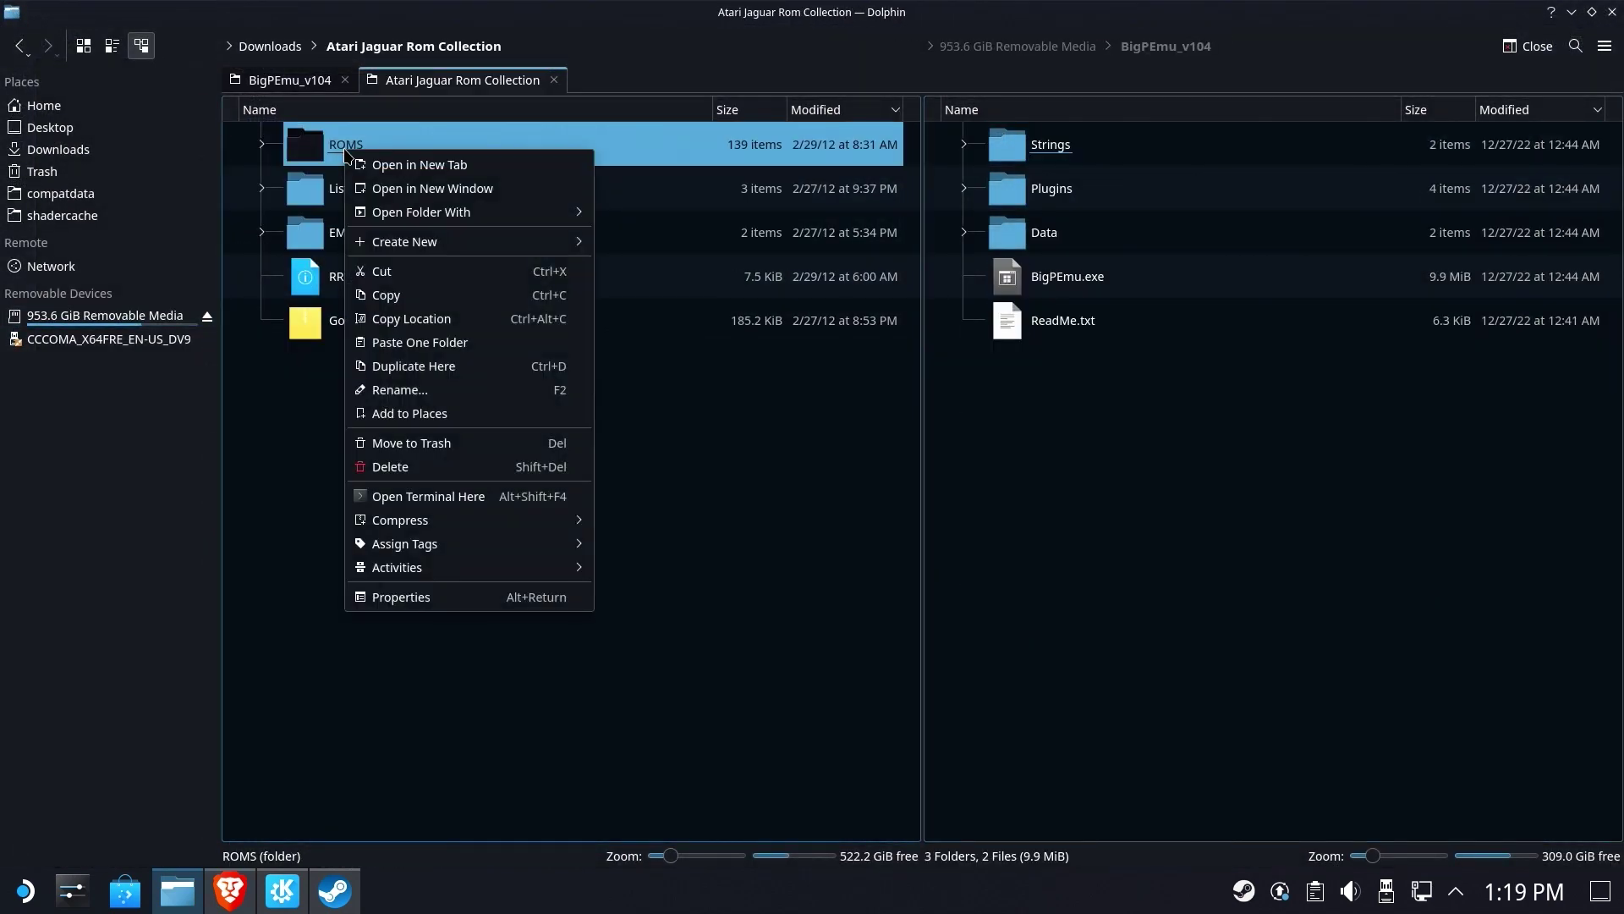
click(403, 272)
right_click(1064, 412)
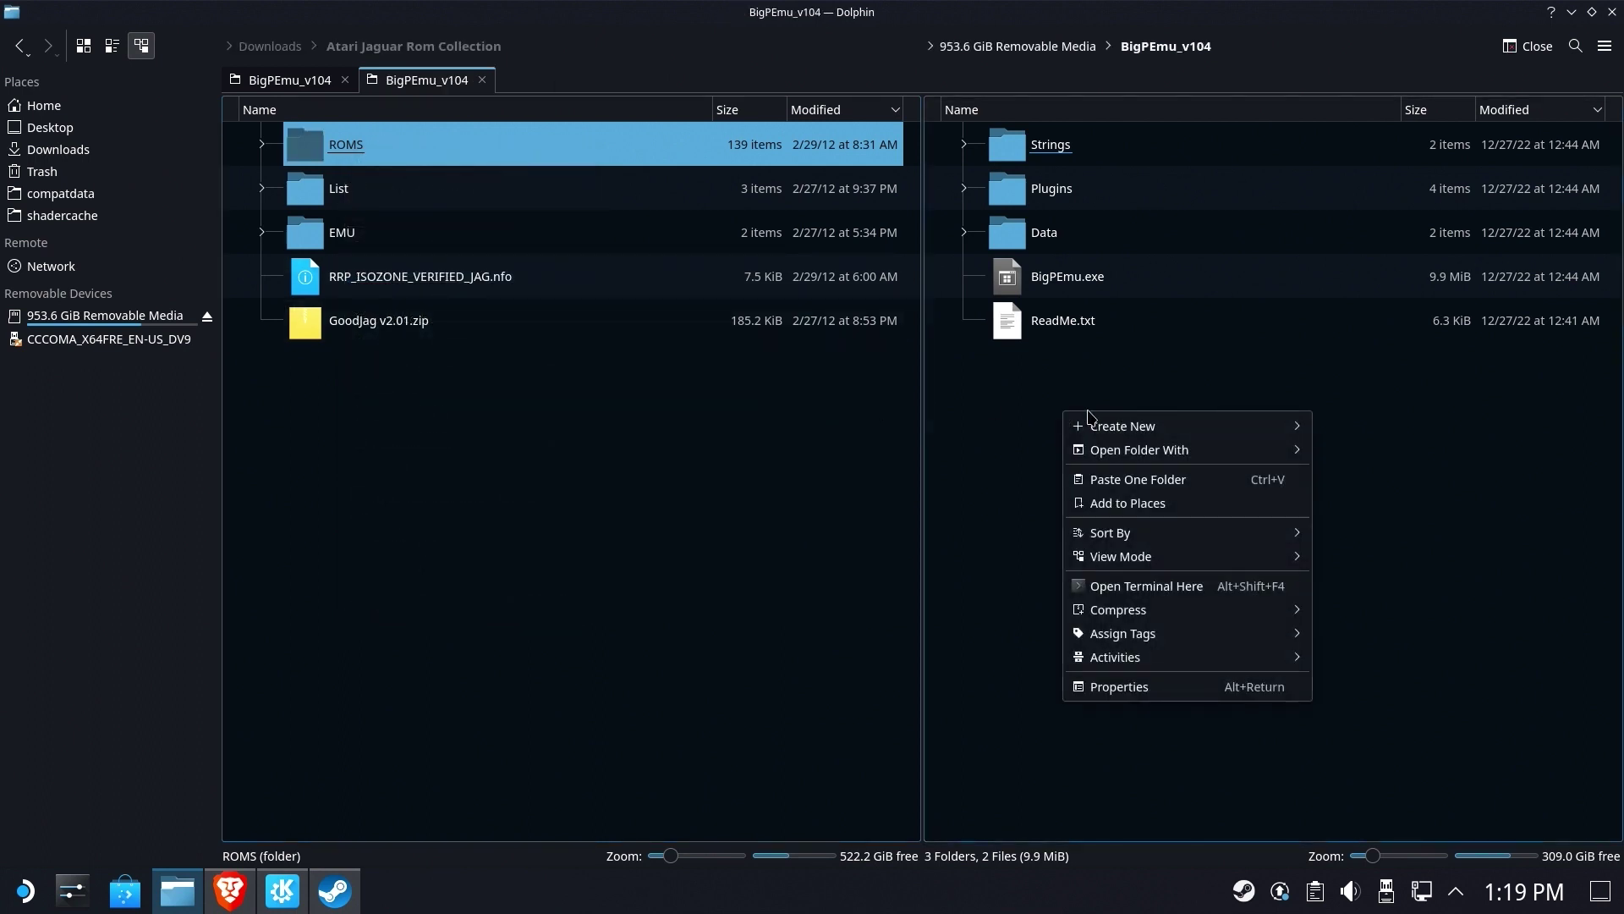
click(1162, 484)
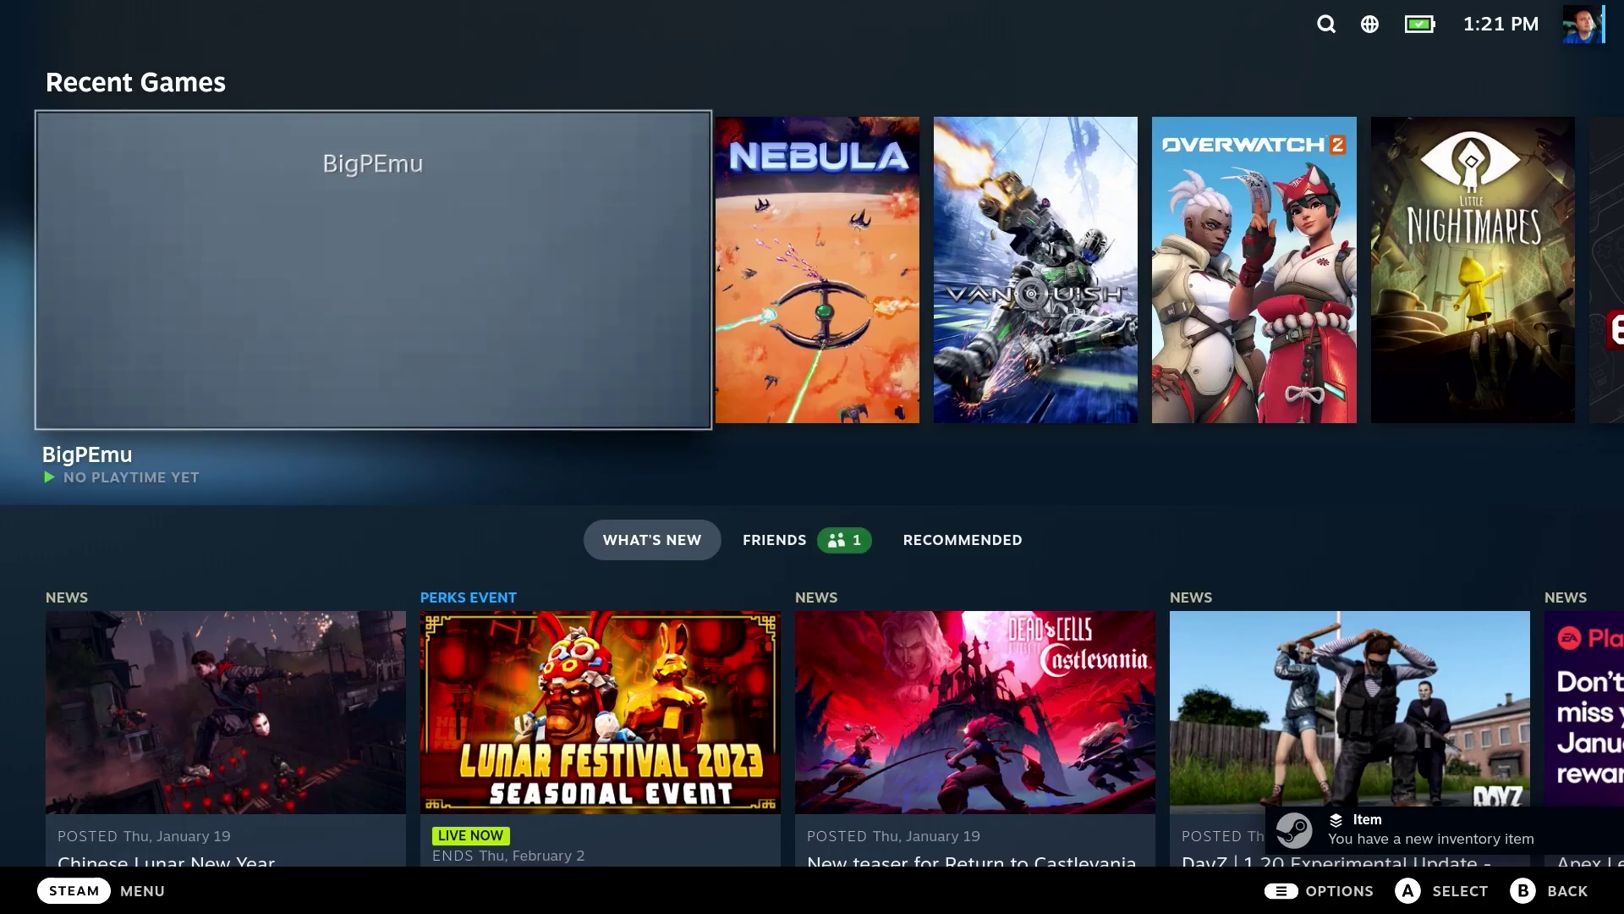
In Steam's gaming mode, open the controller settings for BigPEmu and enable the back grip buttons
key(Return)
key(Right)
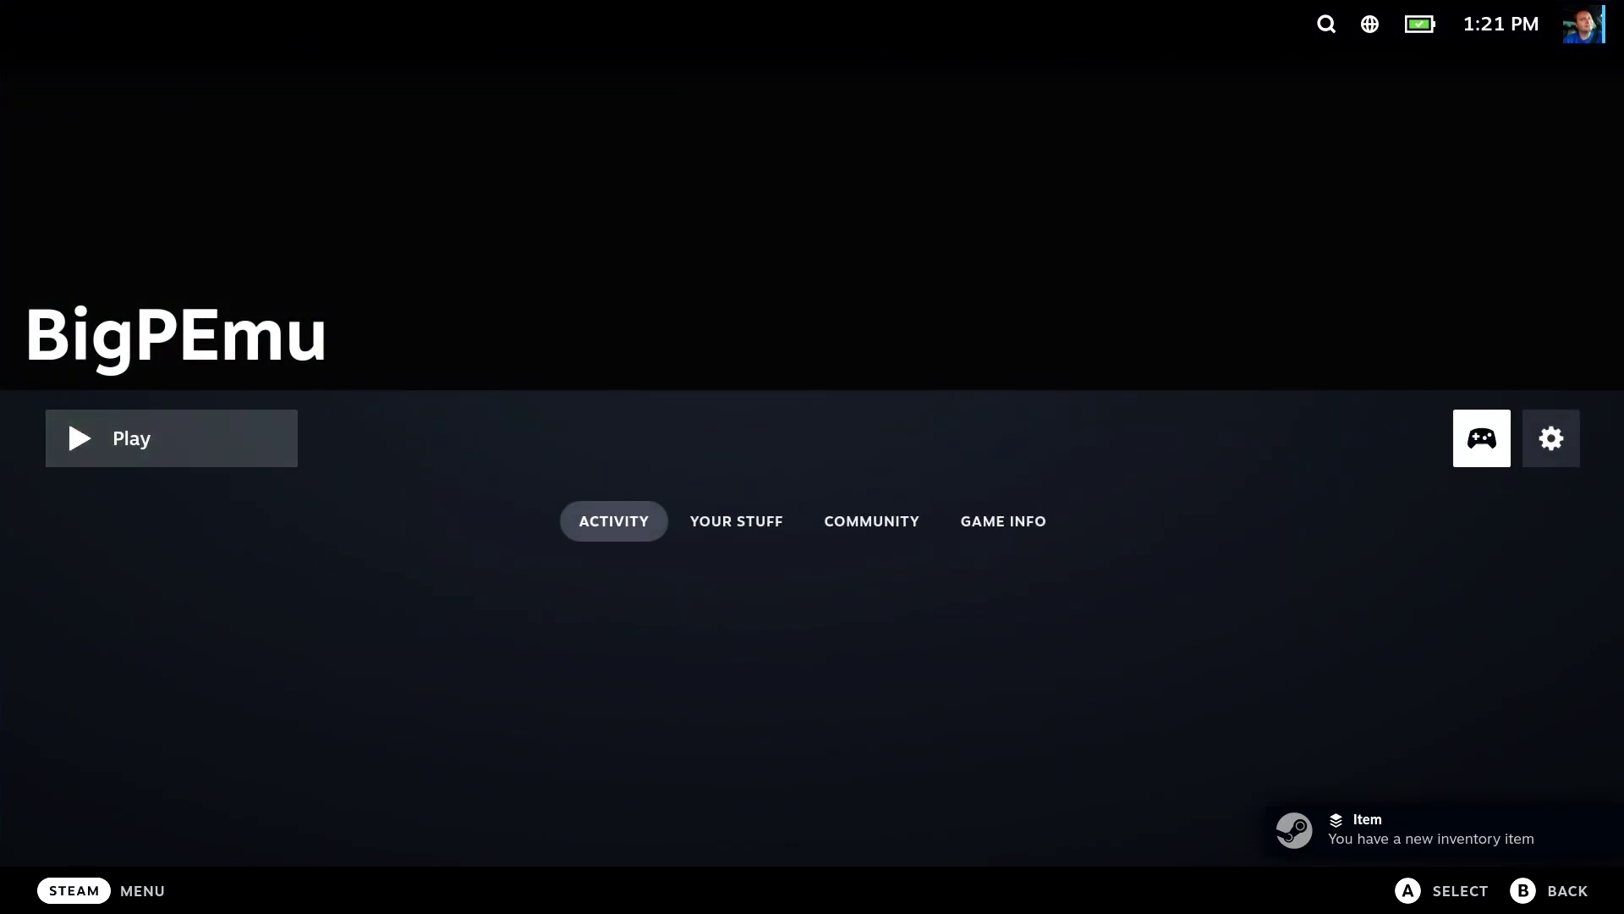
key(Return)
key(Down)
key(Down)
key(Up)
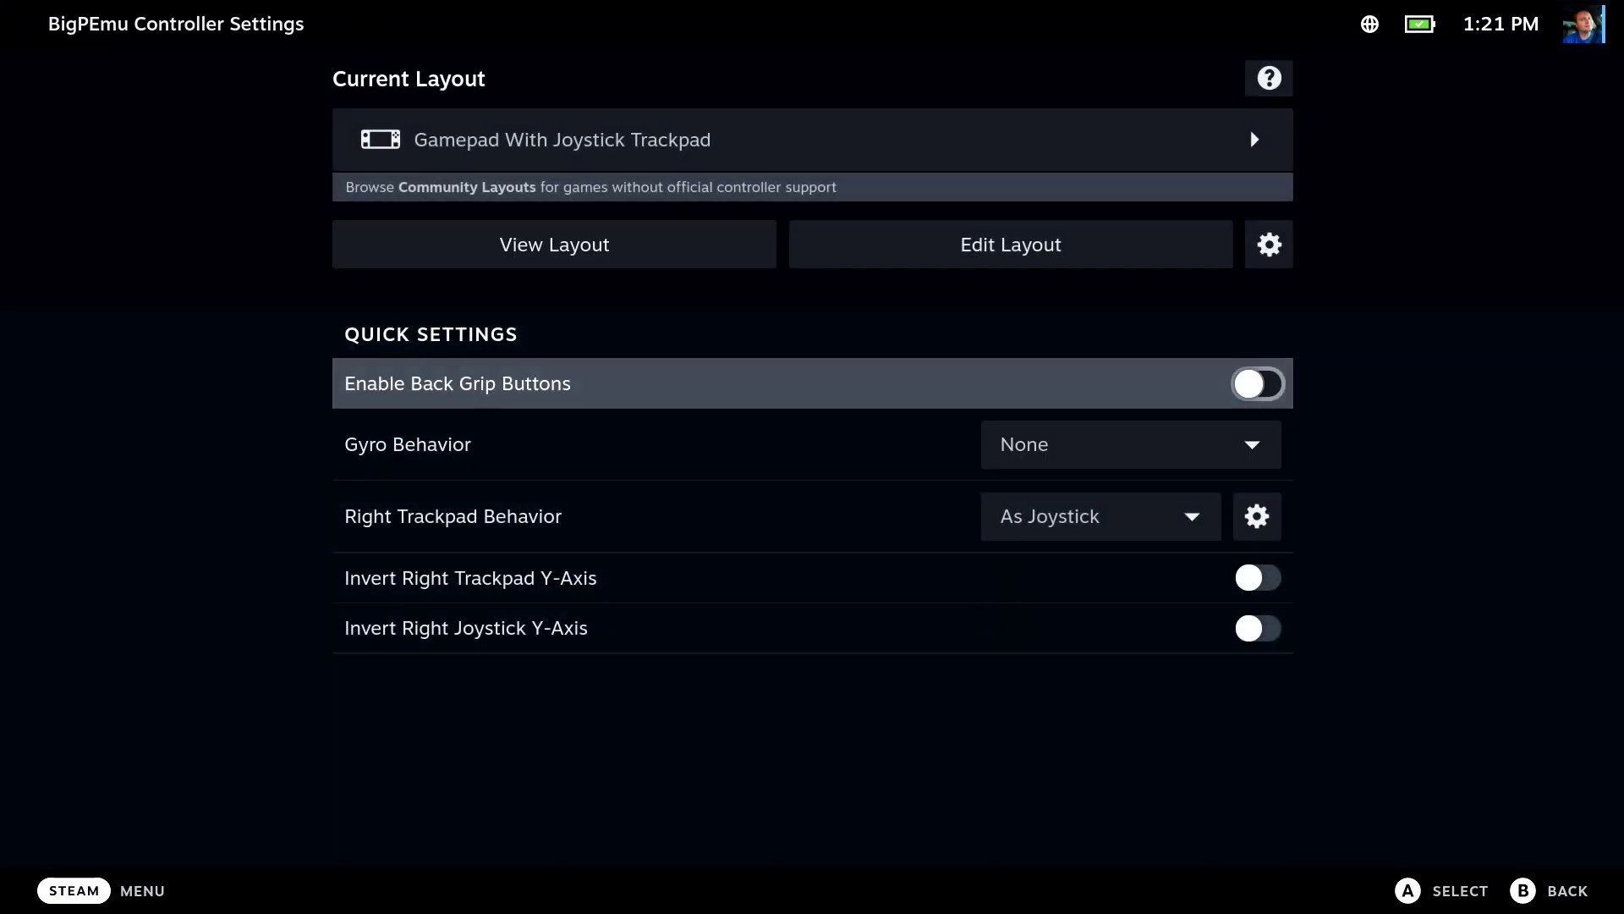
key(Return)
Assign a keyboard command from the function-key row to the L4 back grip button and leave the controller settings
key(Down)
key(Return)
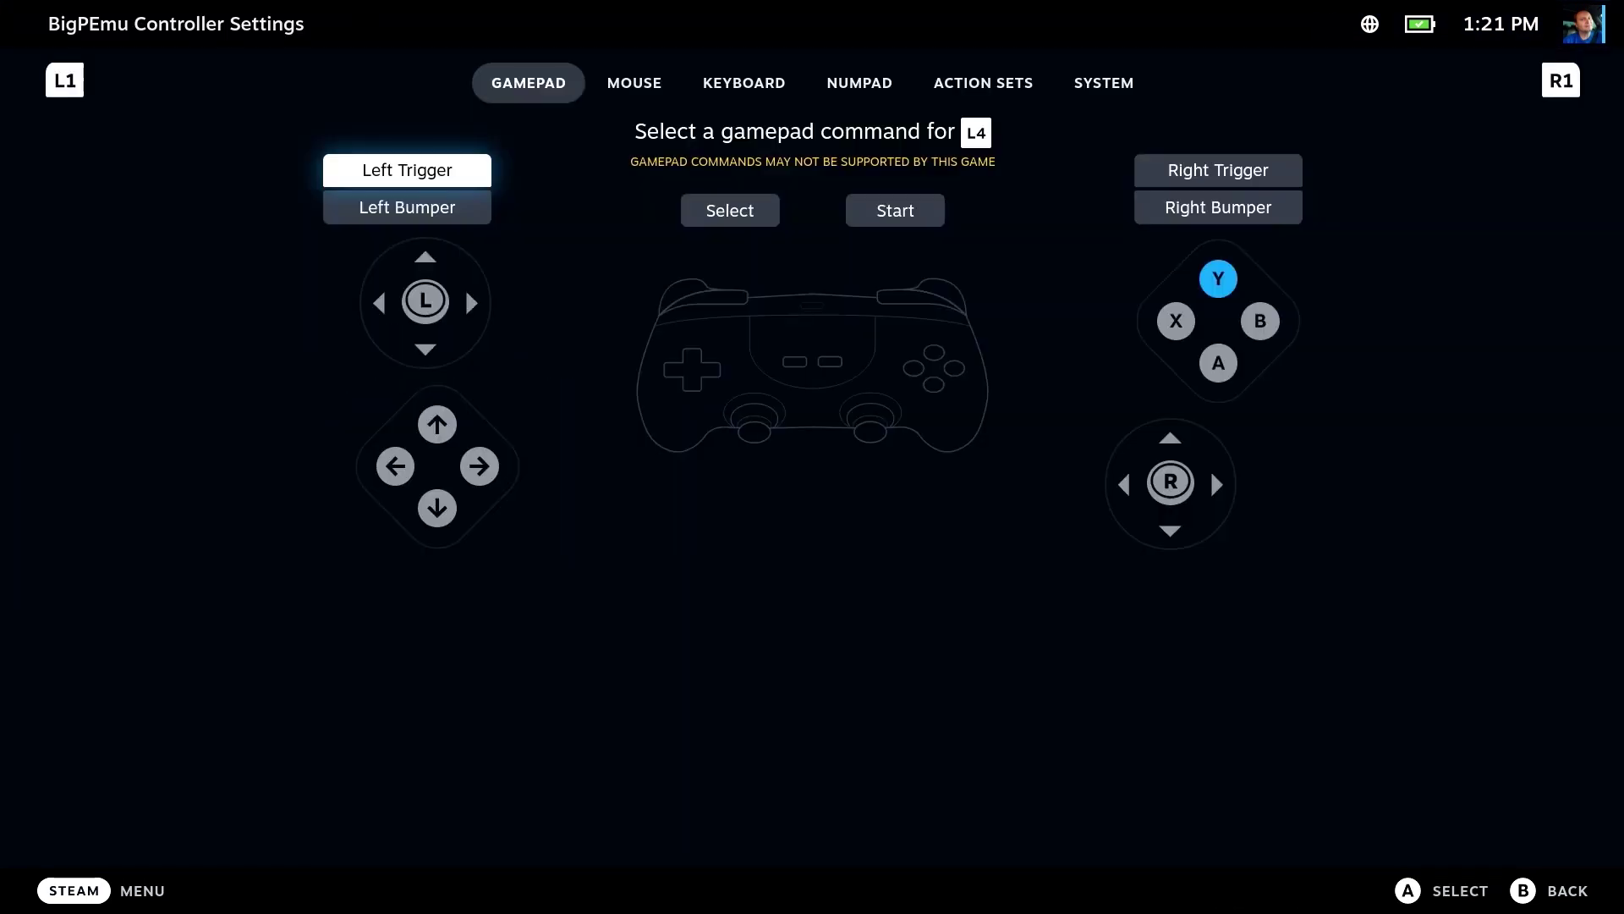
key(Down)
key(Right)
key(Up)
key(Right)
key(Right)
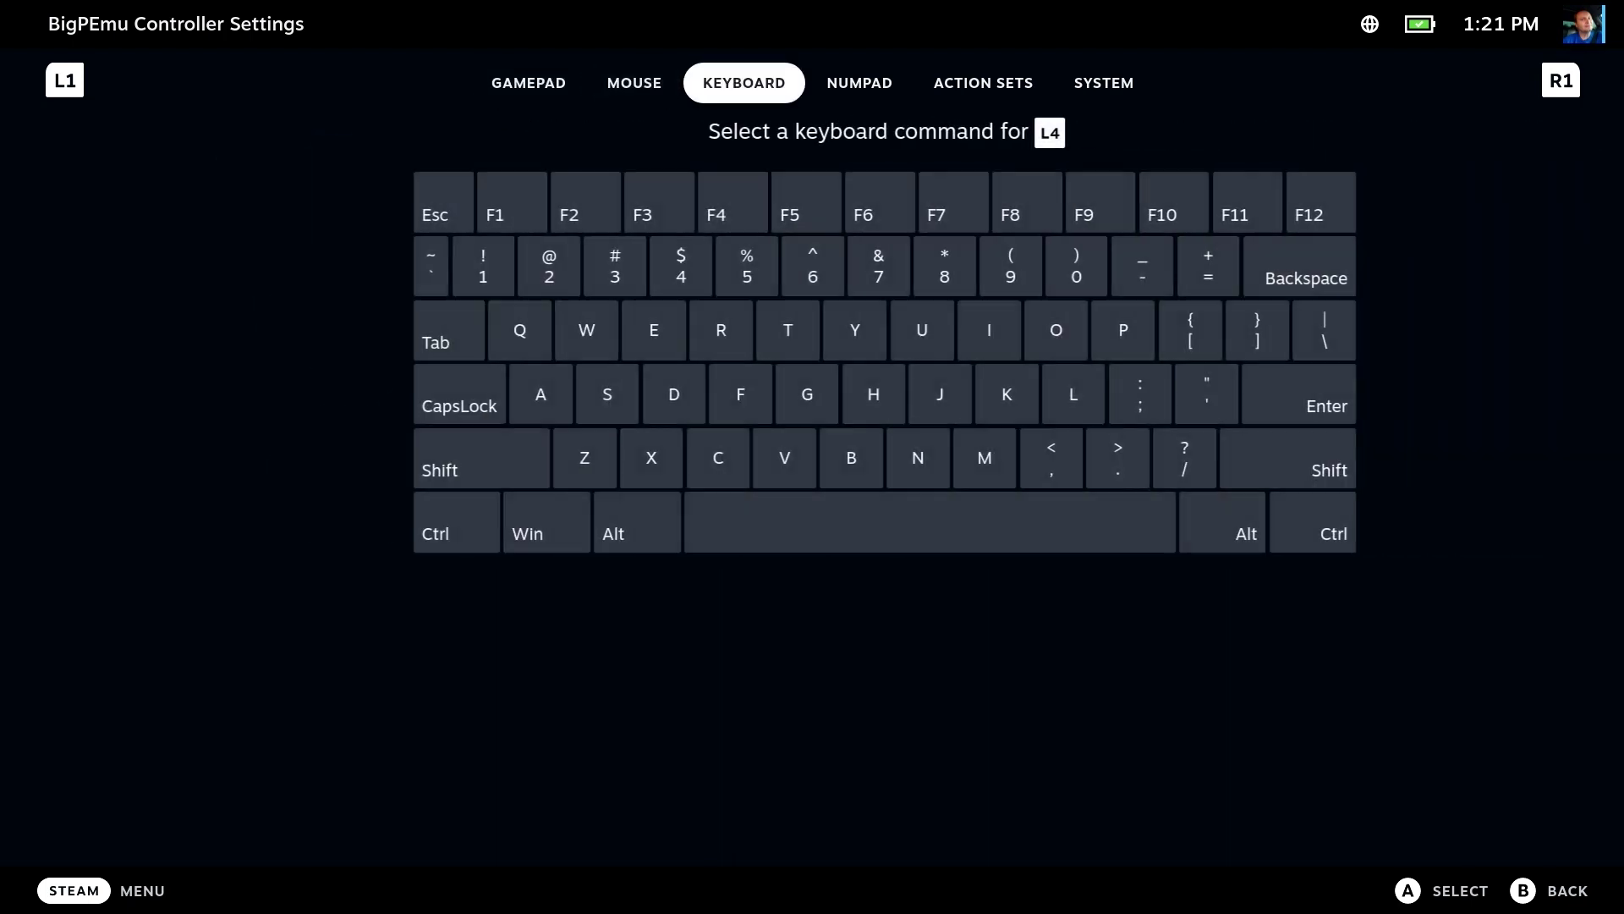
key(Down)
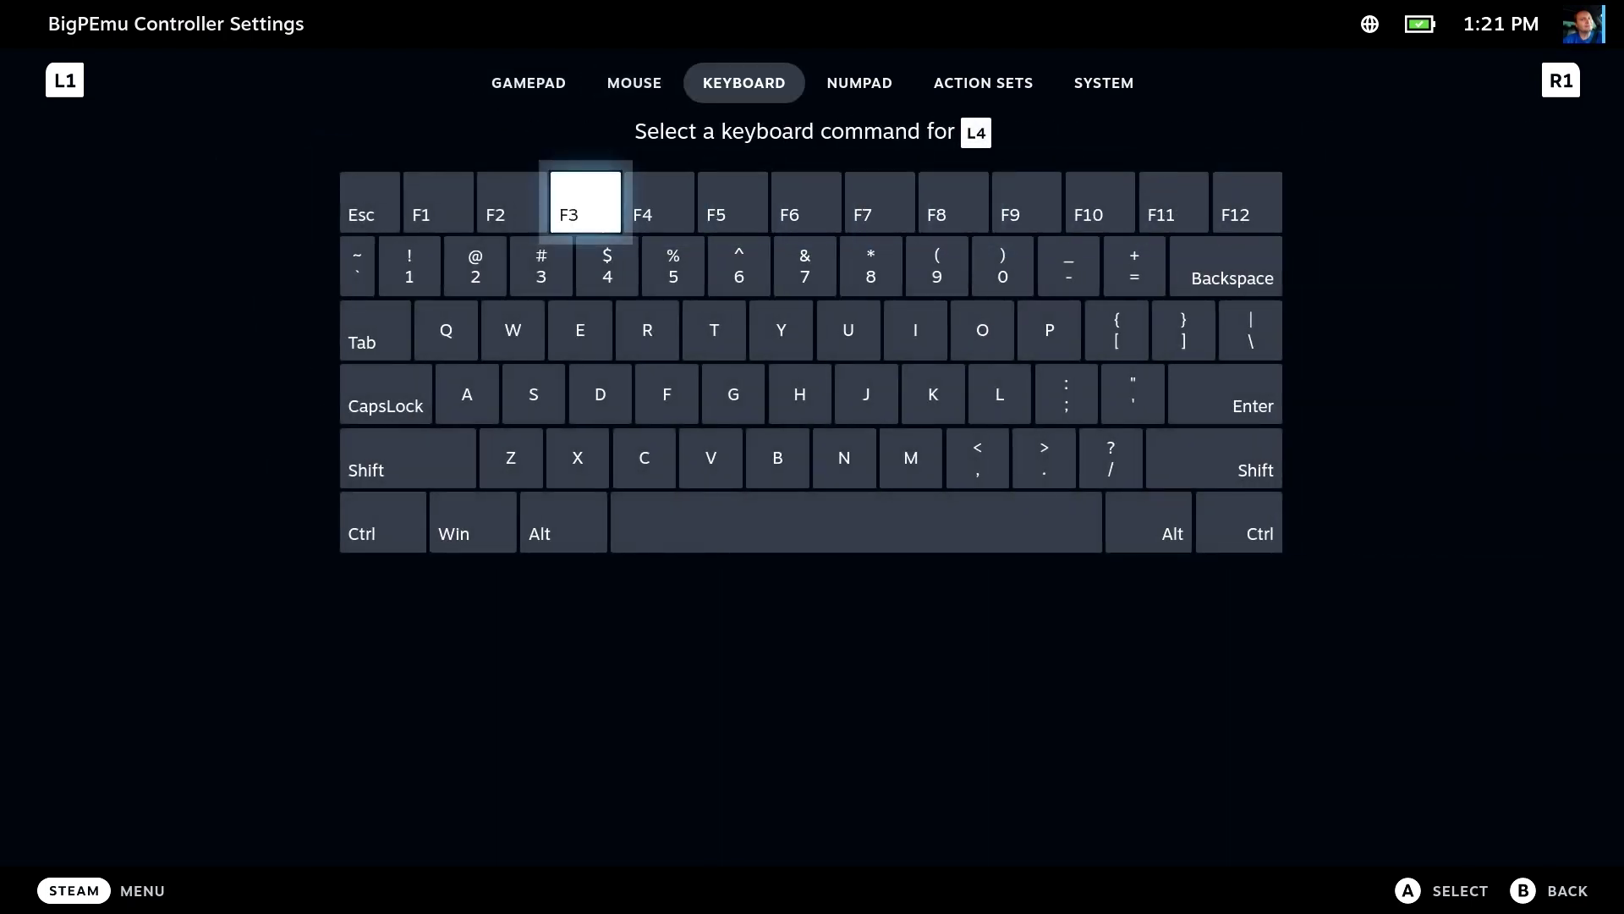
key(Left)
key(Return)
key(Escape)
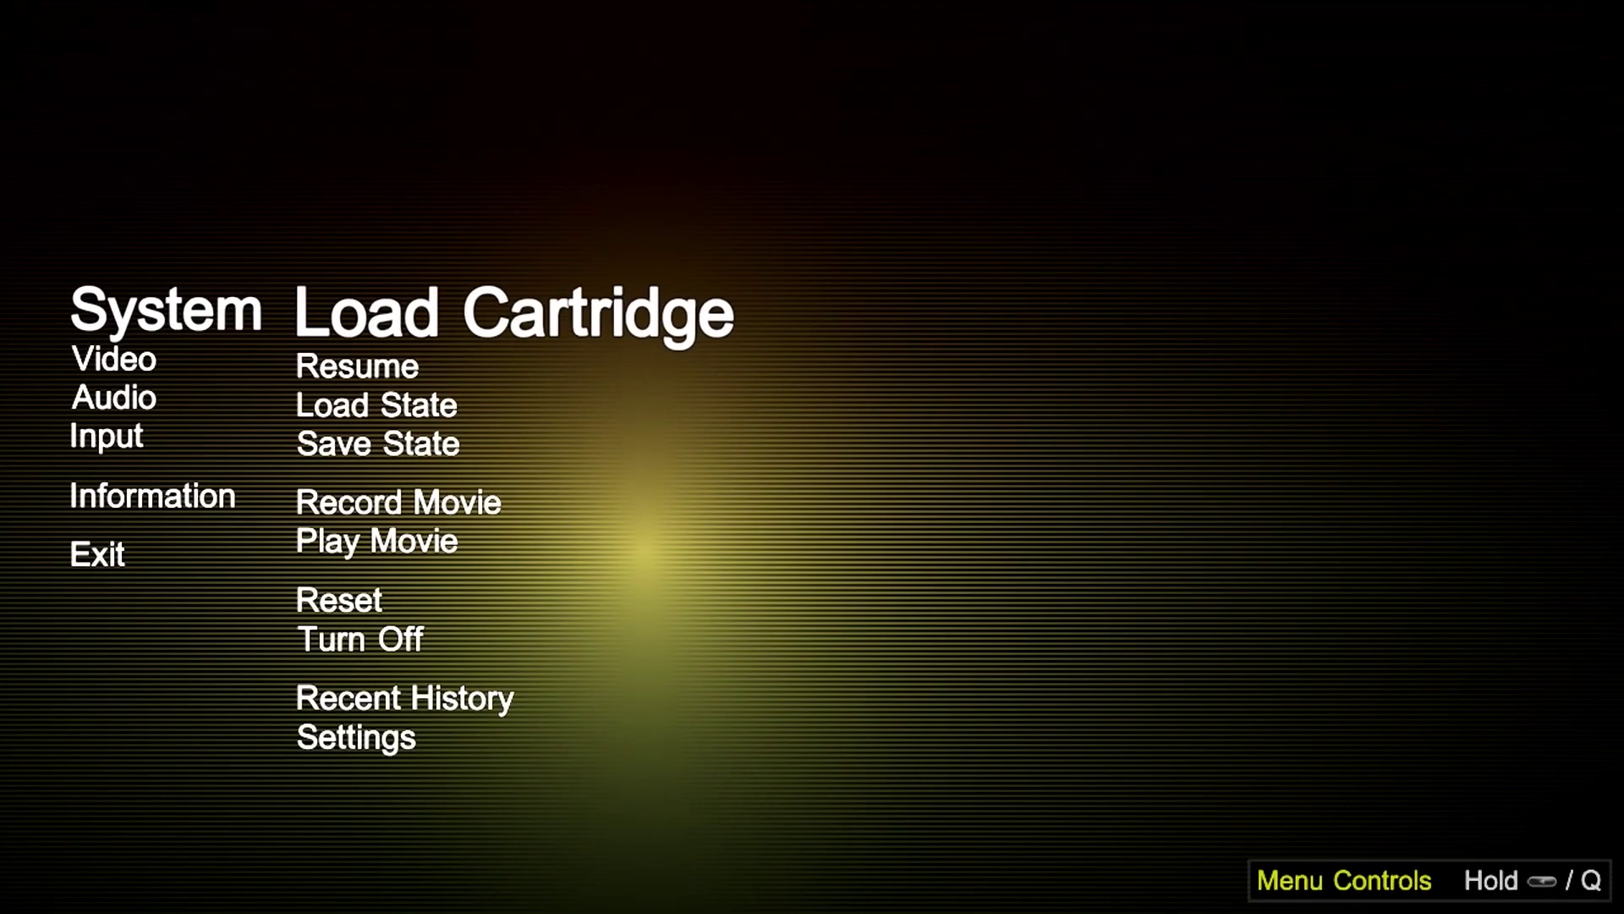
In BigPEmu, look through the System menu entries from Load Cartridge to Recent History
key(Down)
key(Up)
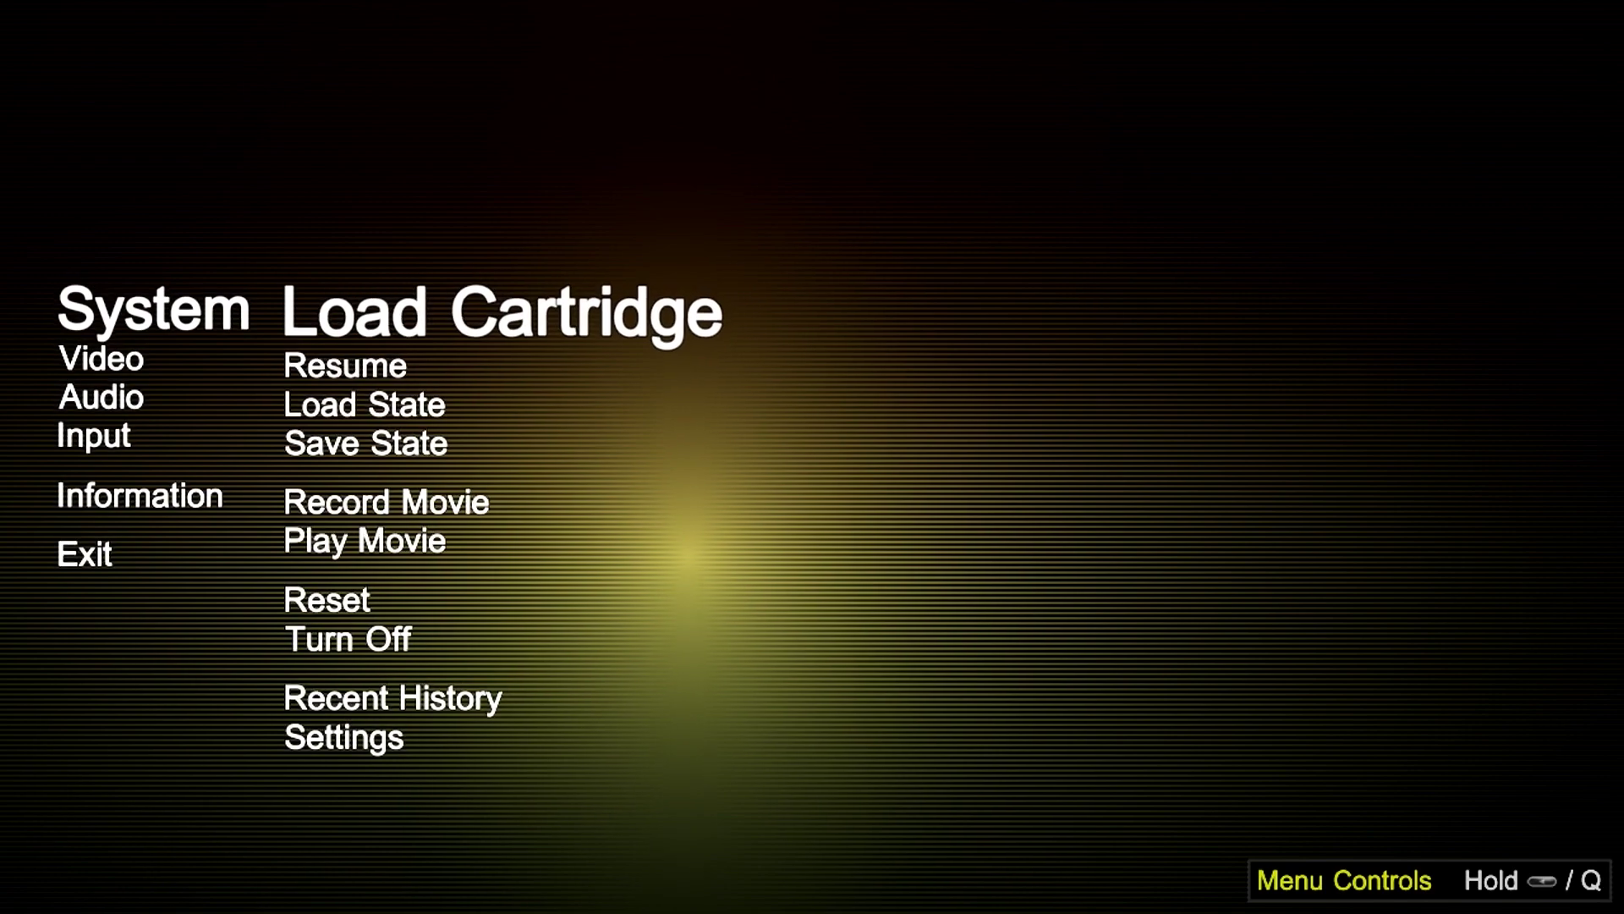
key(Down)
key(Down)
key(Down)
key(Down)
key(Down)
key(Down)
key(Down)
key(Down)
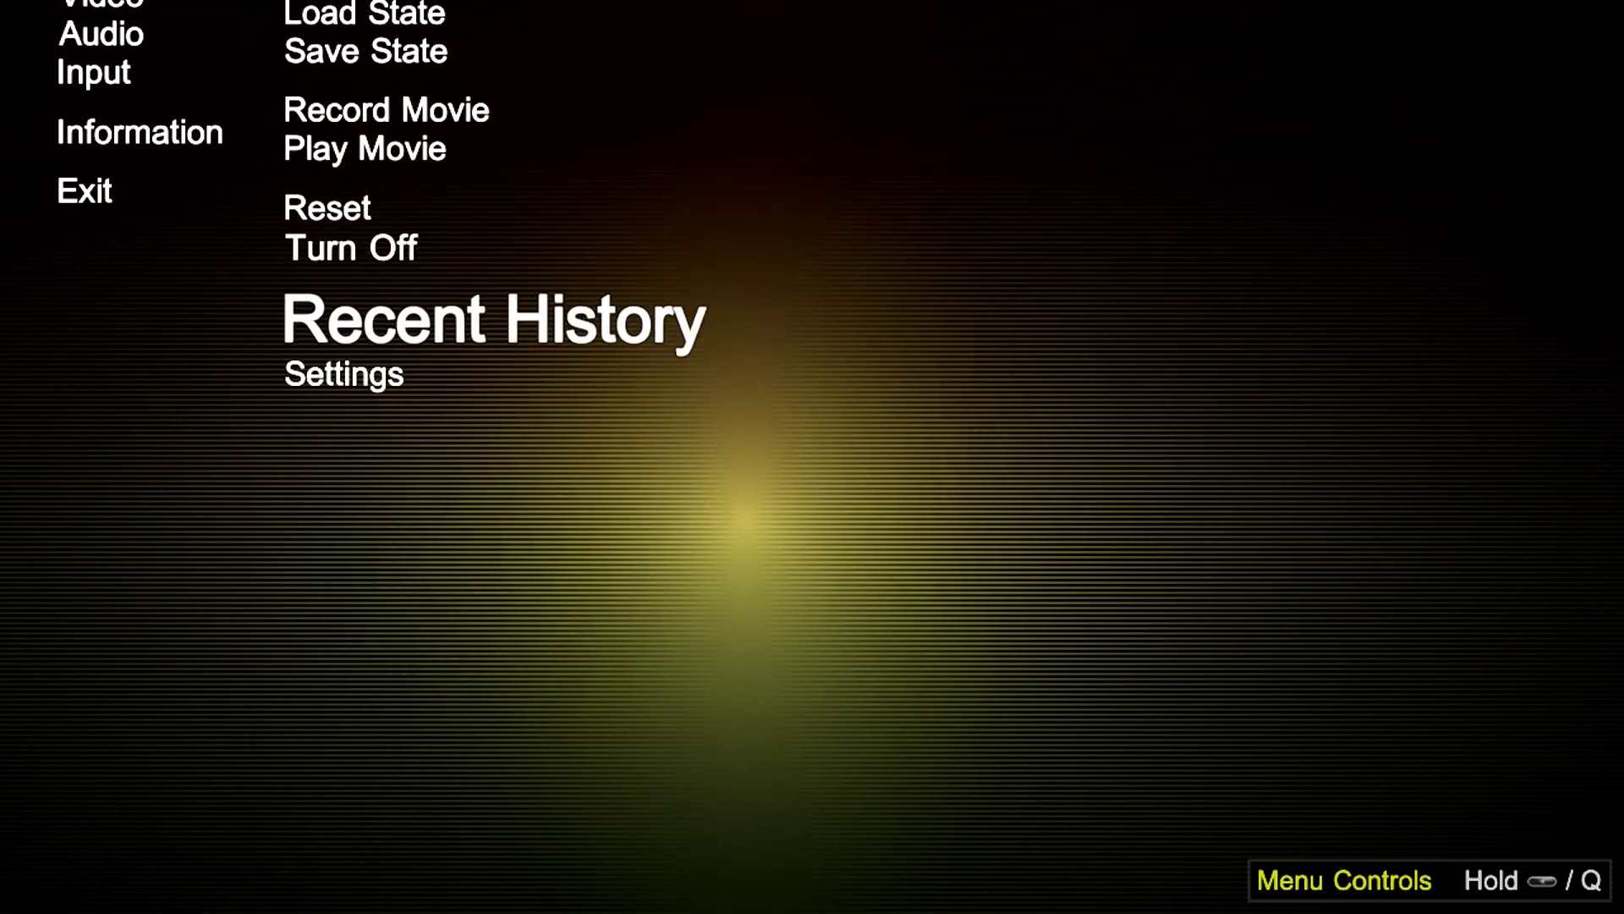
Review the emulation options in the System settings, including fast forward speed and clock scales, and return to the System menu
key(Down)
key(Return)
key(Down)
key(Down)
key(Down)
key(Down)
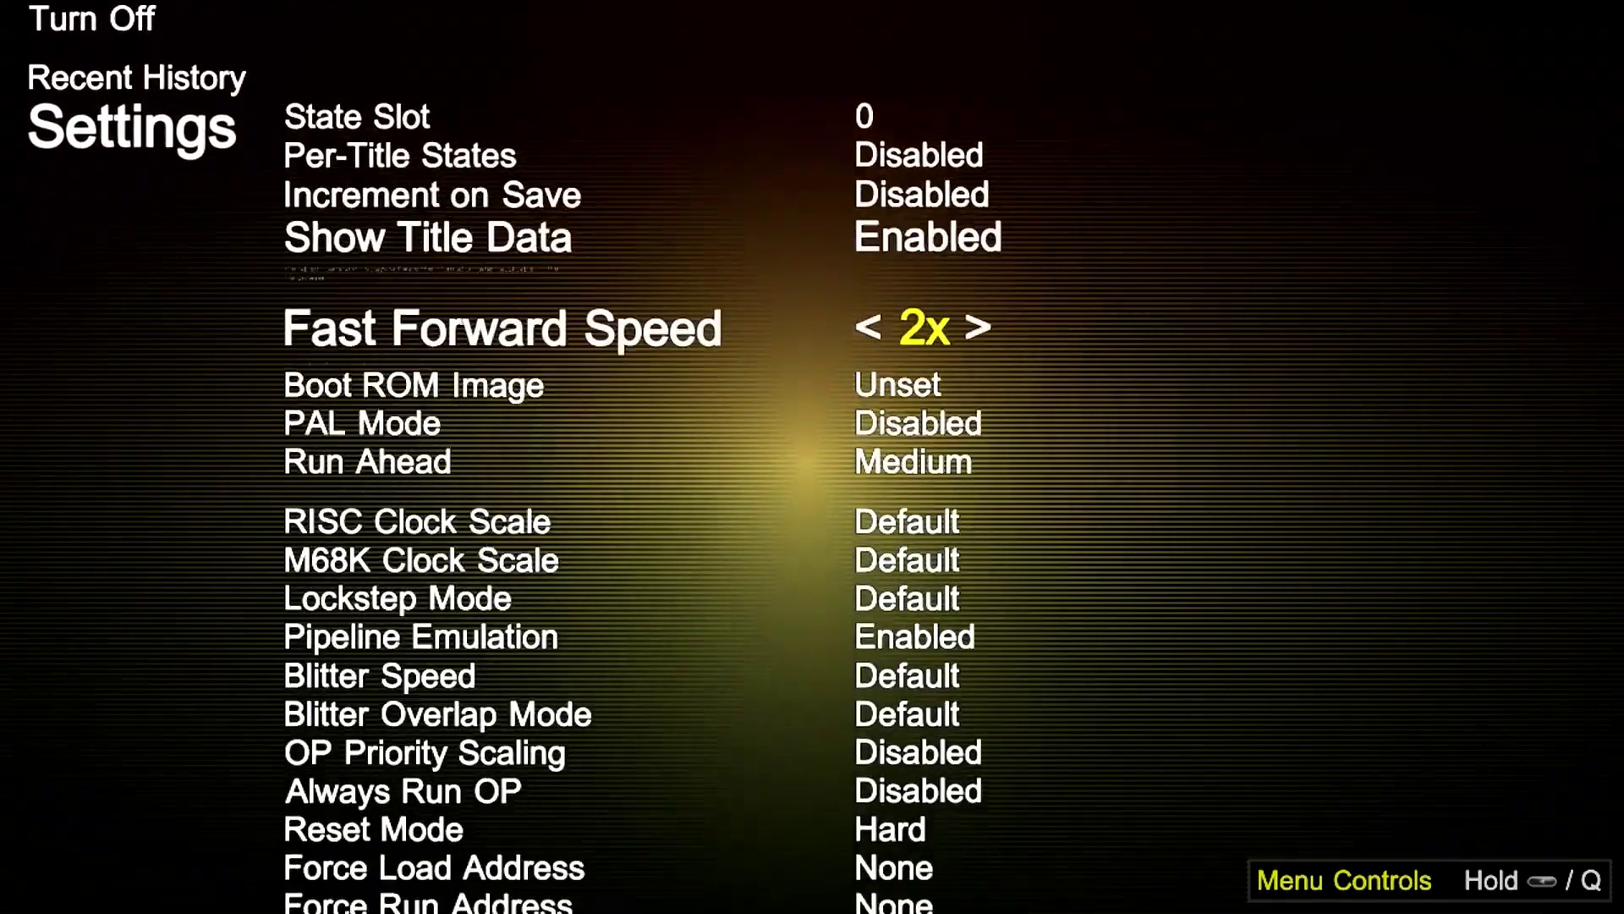
key(Down)
key(Down)
key(Down)
key(Down)
key(Down)
key(Down)
key(Up)
key(Up)
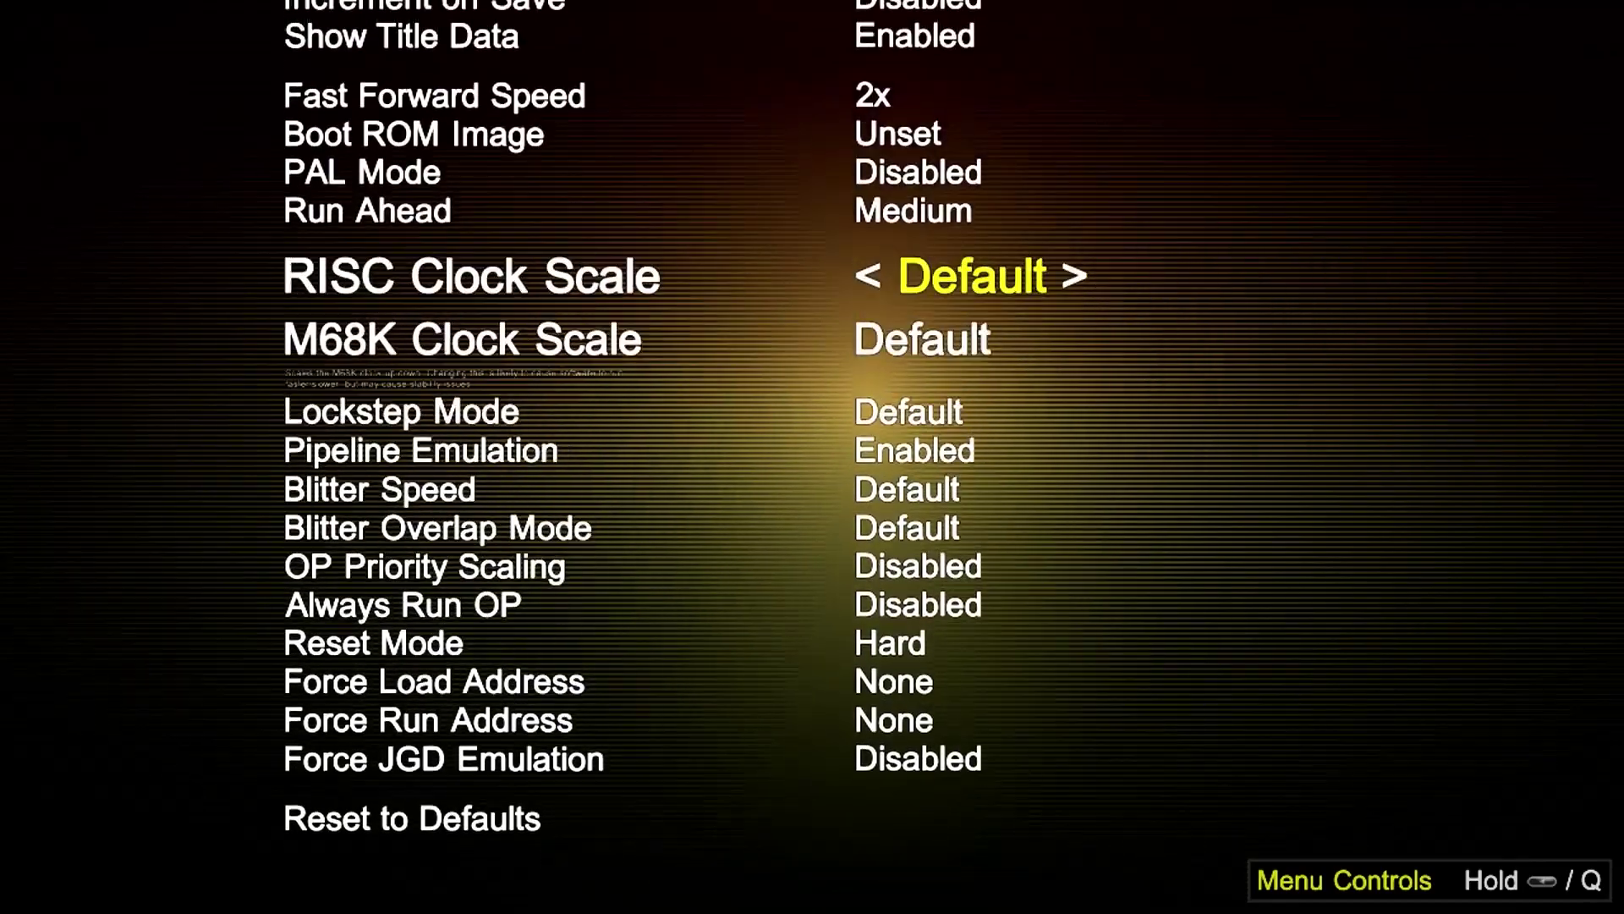
key(Up)
key(Up)
key(Up)
key(Up)
key(Up)
key(Up)
key(Escape)
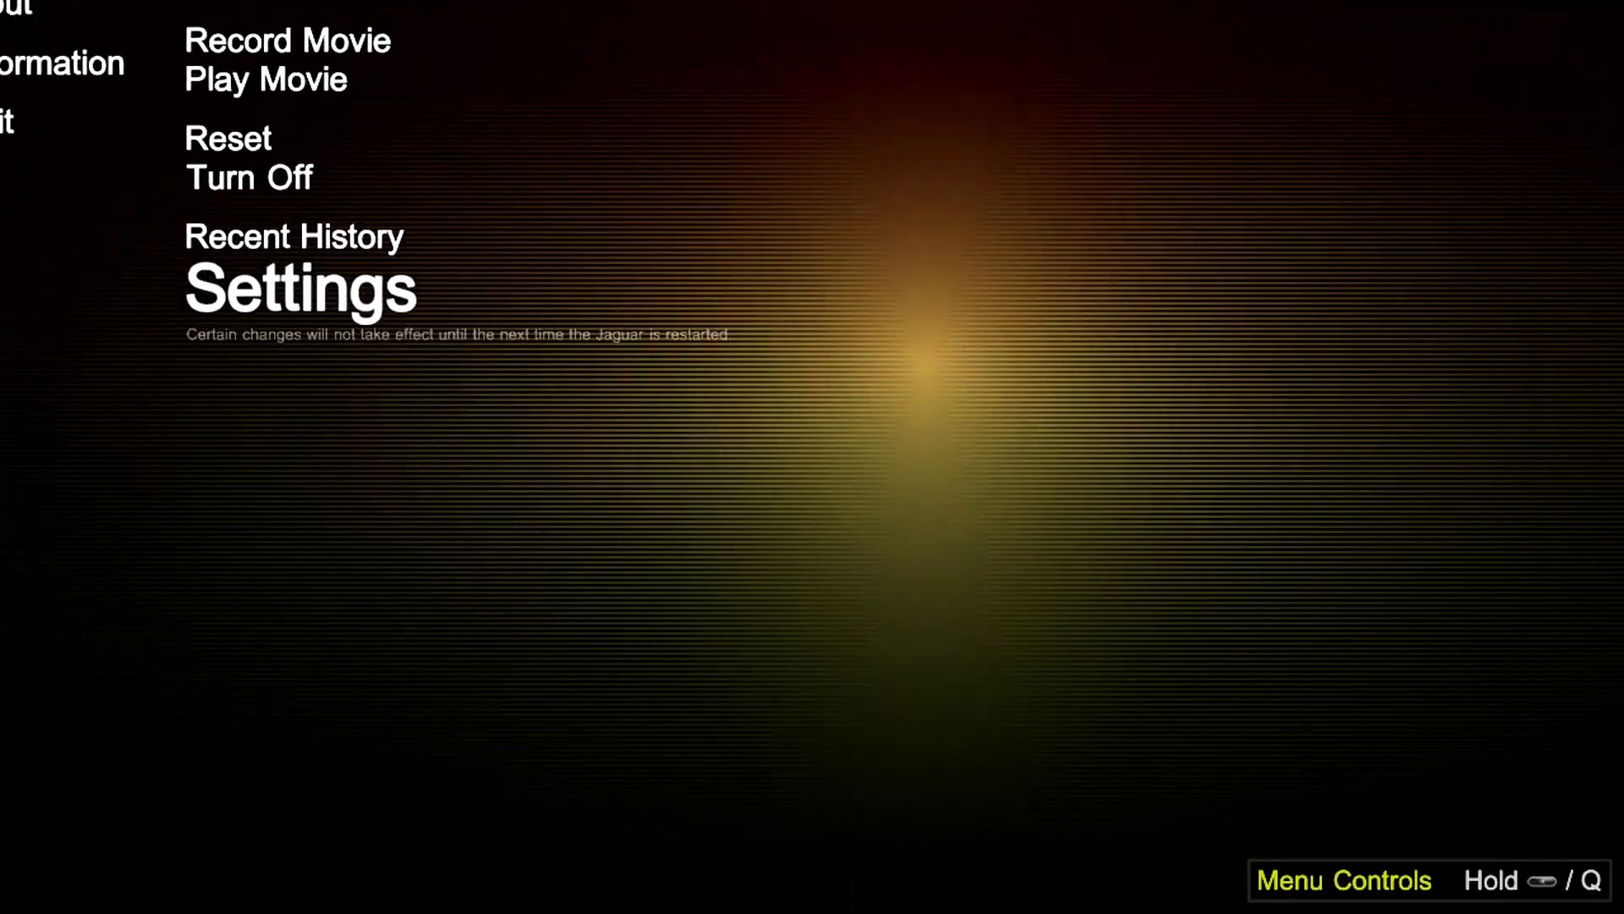
key(Up)
key(Up)
key(Up)
key(Up)
key(Up)
key(Up)
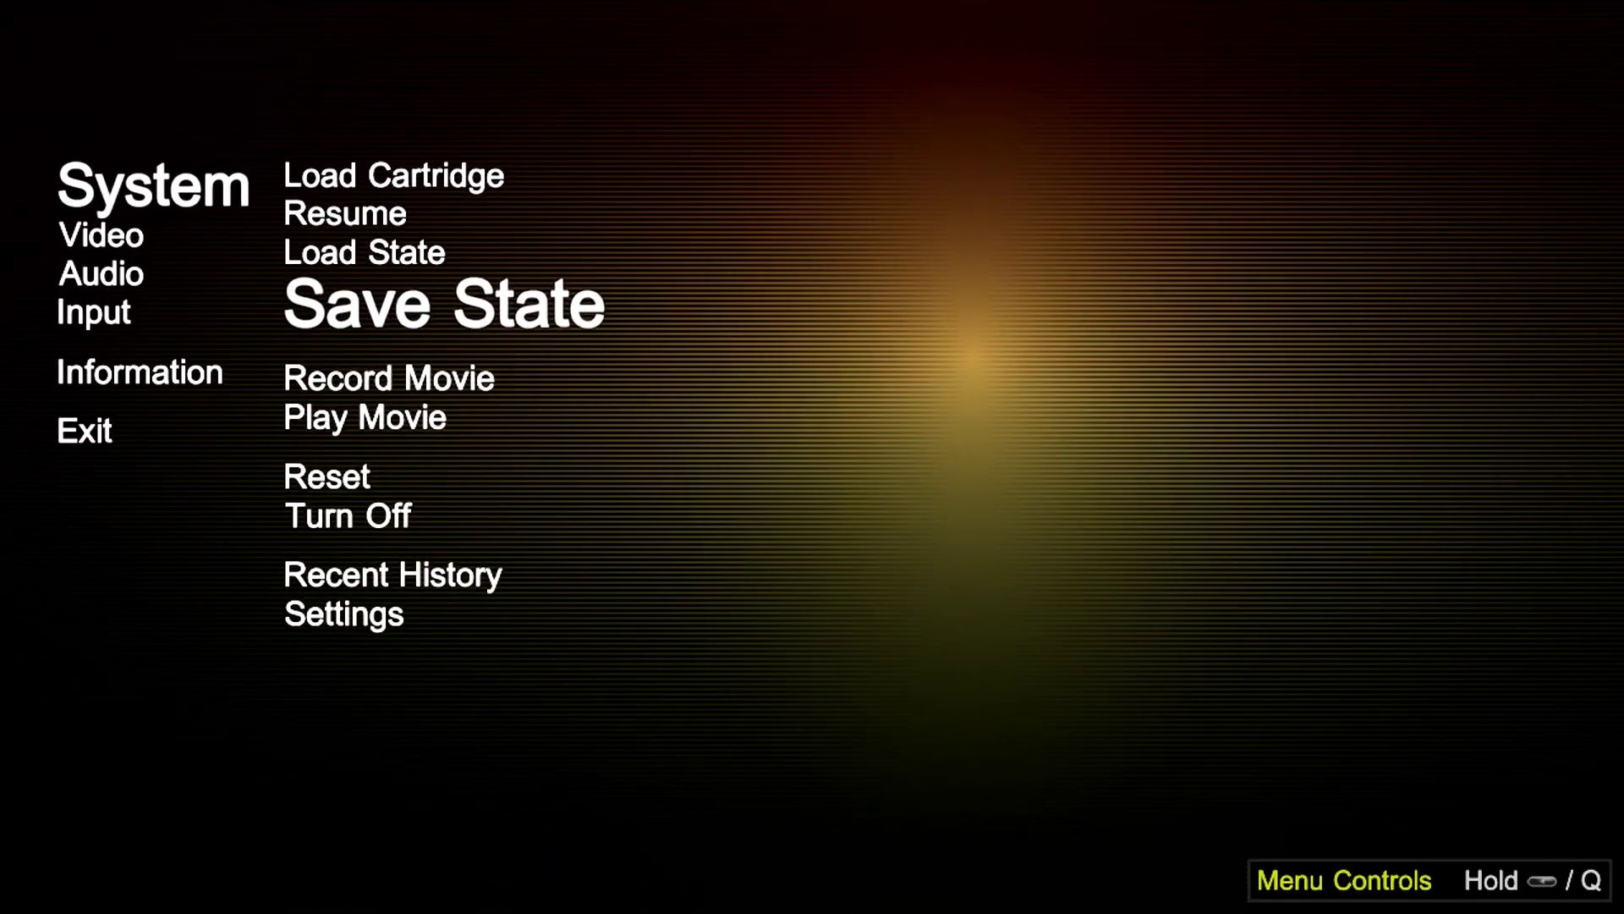